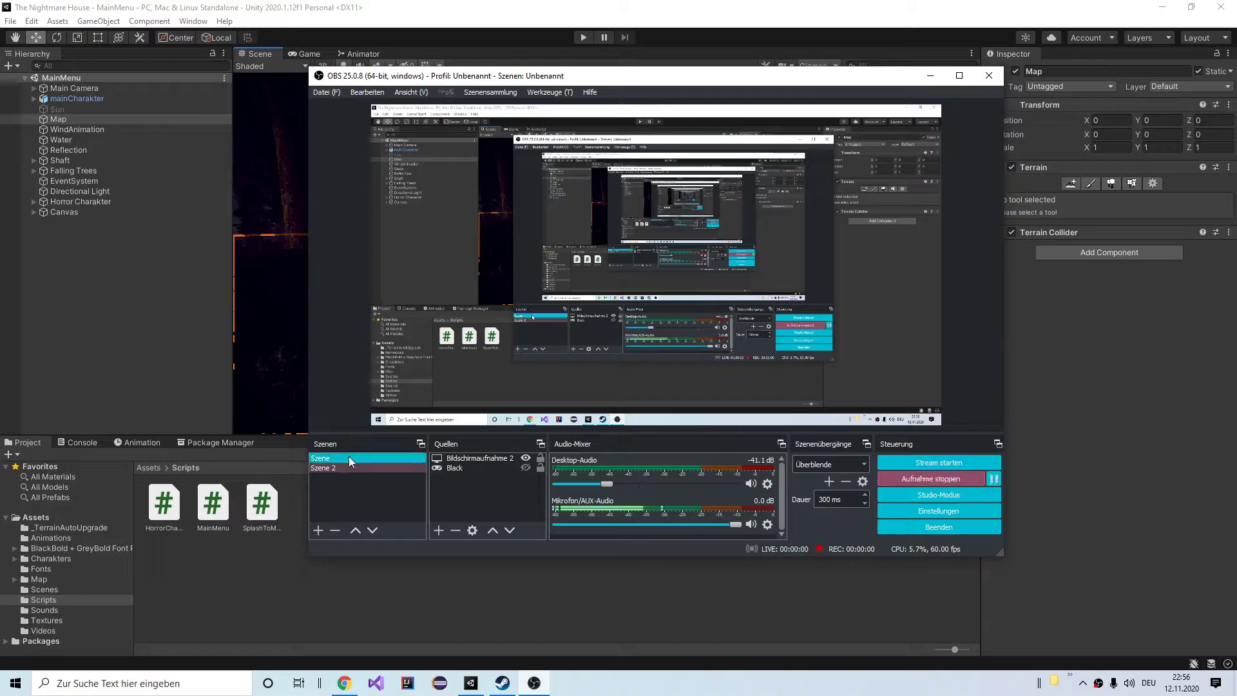
- Toggle the Scene view to 2D and back to 3D, then orbit around the forest
{"action": "left_click", "coordinate": [344, 436]}
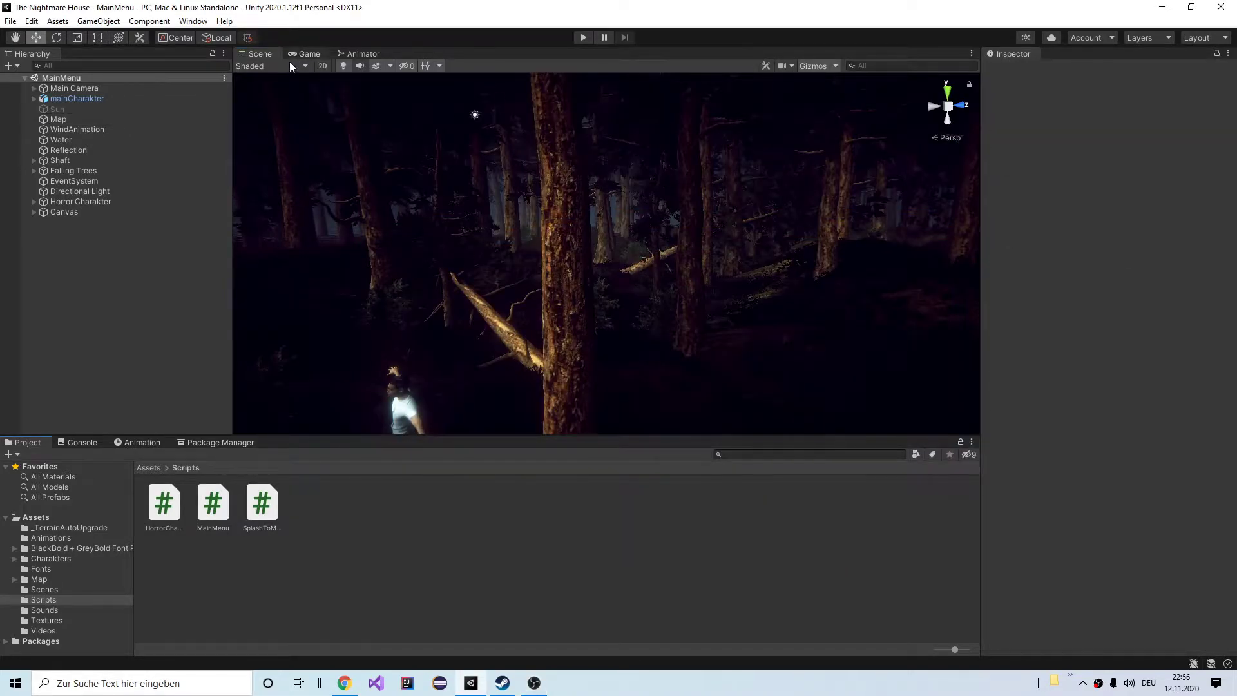
{"action": "left_click", "coordinate": [321, 67]}
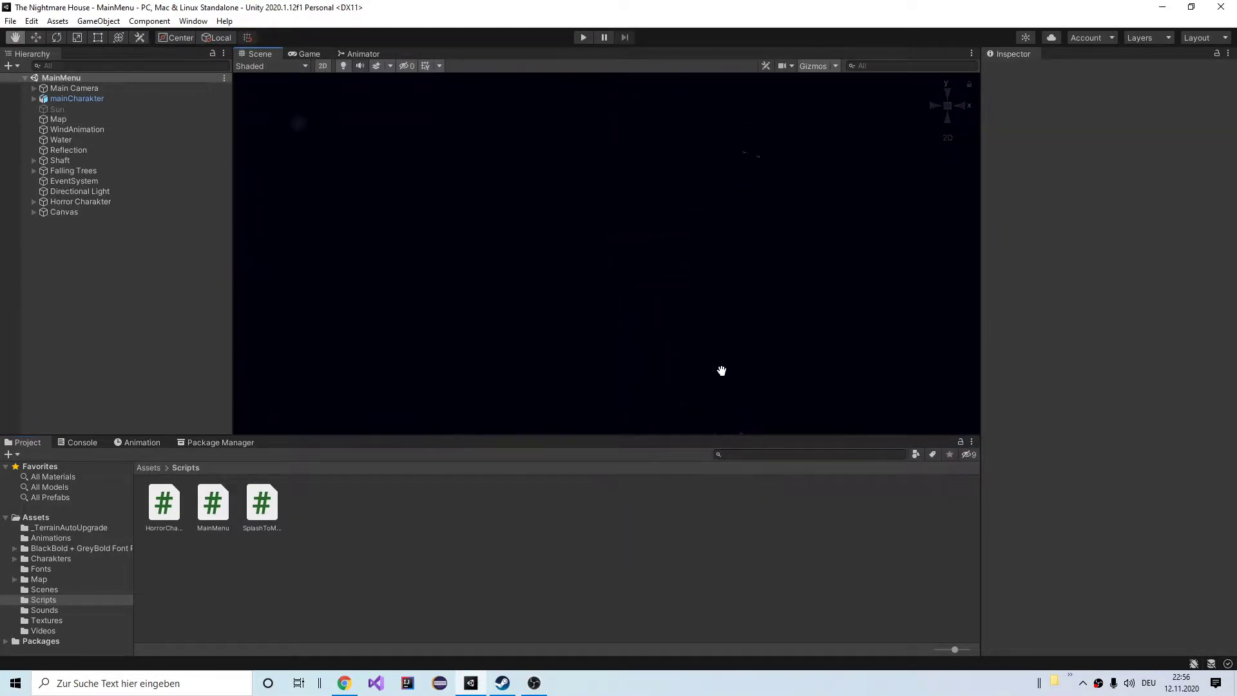
{"action": "left_click", "coordinate": [326, 66]}
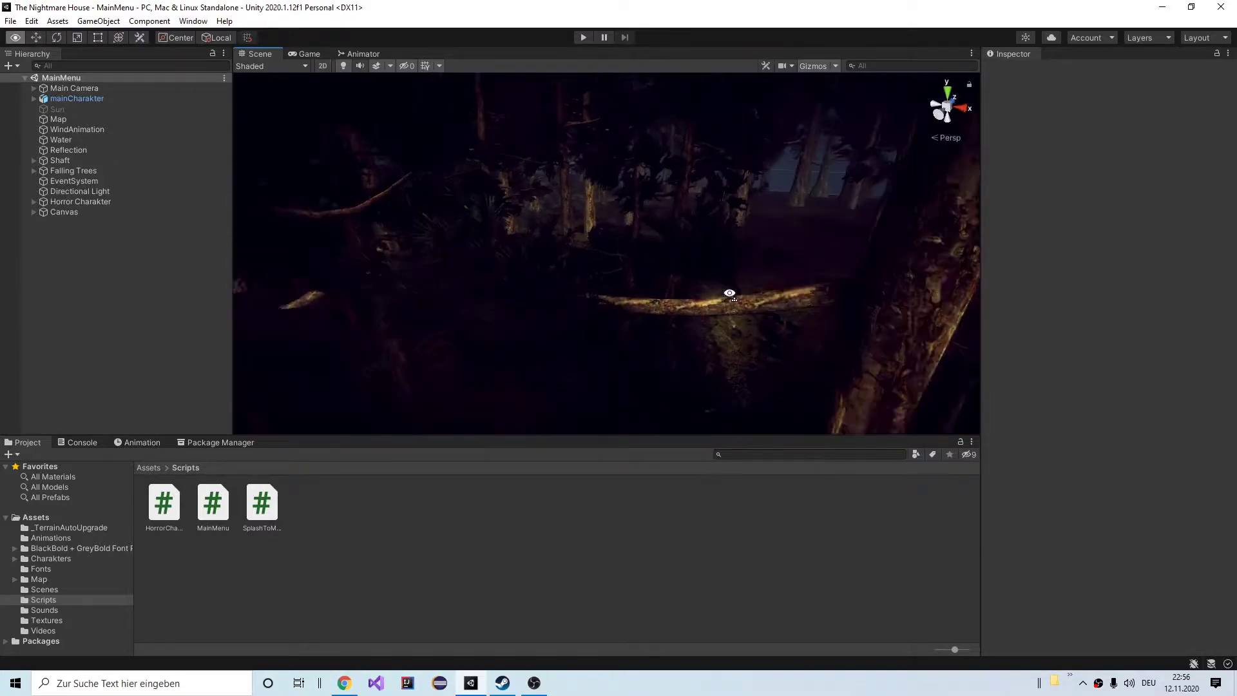
{"action": "mouse_move", "coordinate": [567, 342]}
{"action": "right_mouse_down"}
{"action": "mouse_move", "coordinate": [826, 239]}
{"action": "mouse_move", "coordinate": [548, 222]}
{"action": "right_mouse_up"}
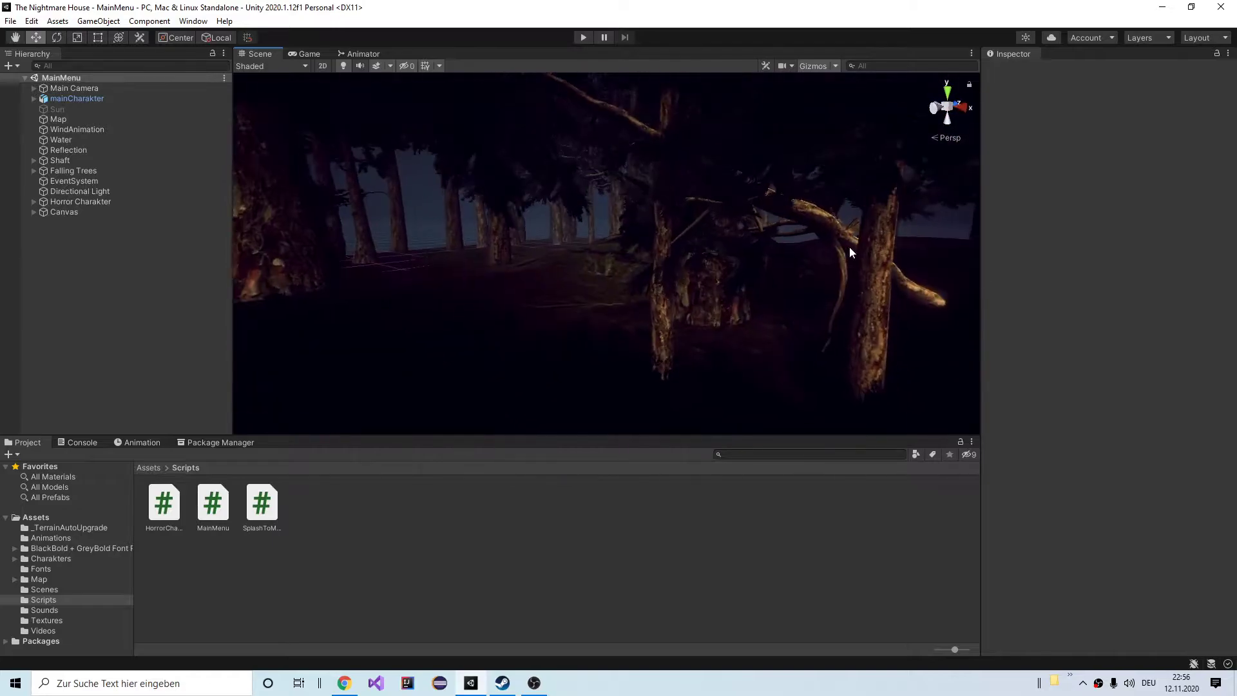
{"action": "mouse_move", "coordinate": [548, 222]}
{"action": "right_mouse_down"}
{"action": "mouse_move", "coordinate": [926, 238]}
{"action": "mouse_move", "coordinate": [721, 360]}
{"action": "mouse_move", "coordinate": [694, 294]}
{"action": "mouse_move", "coordinate": [548, 345]}
{"action": "mouse_move", "coordinate": [423, 348]}
{"action": "right_mouse_up"}
- Open the SplashScreen scene from the Scenes folder in place of MainMenu
{"action": "left_click", "coordinate": [10, 22]}
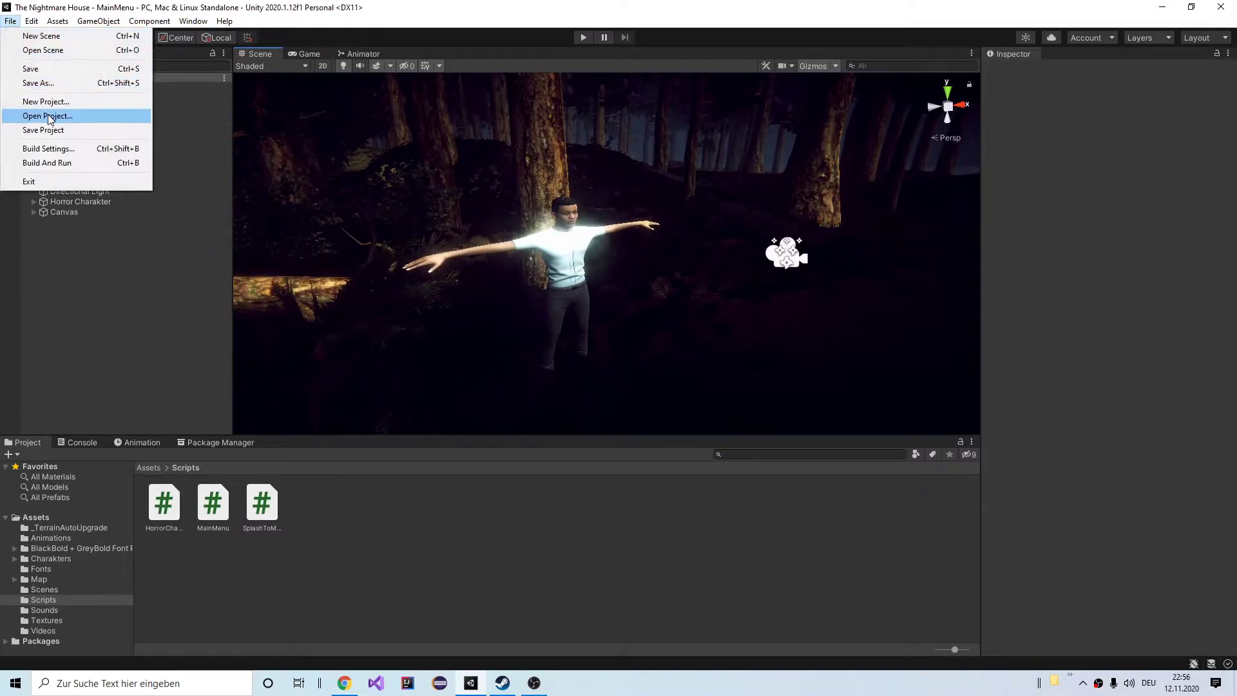
{"action": "left_click", "coordinate": [42, 50]}
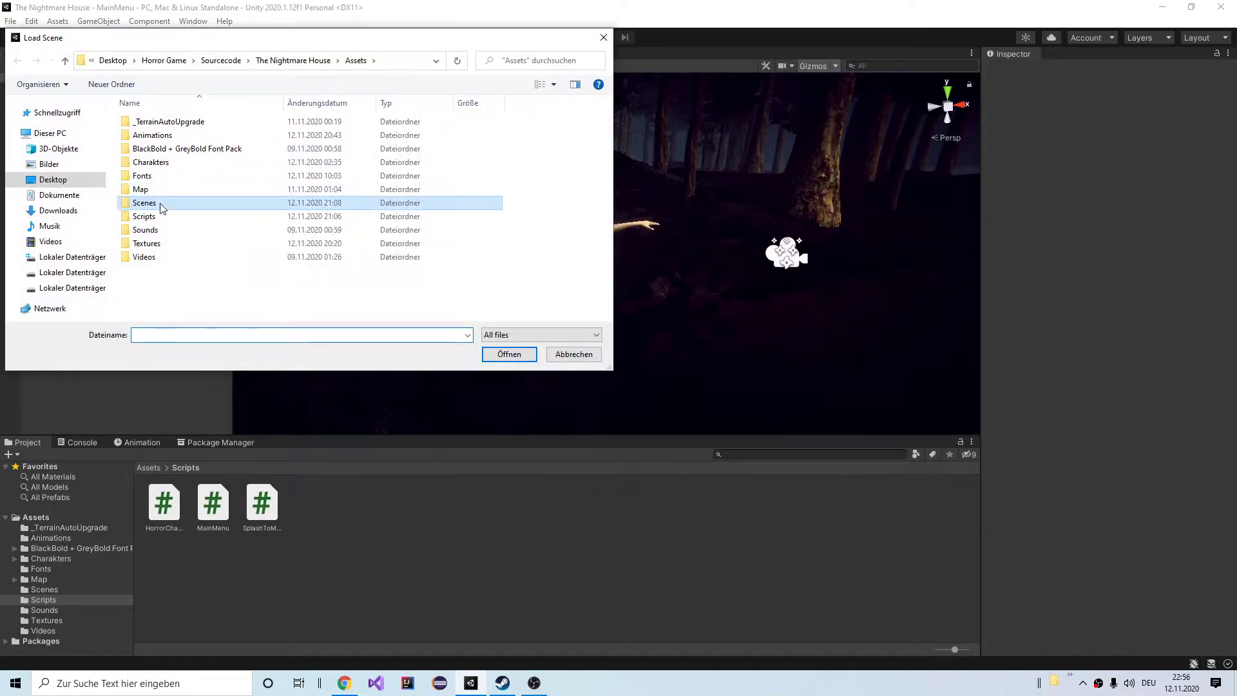
{"action": "double_click", "coordinate": [157, 202]}
{"action": "double_click", "coordinate": [158, 175]}
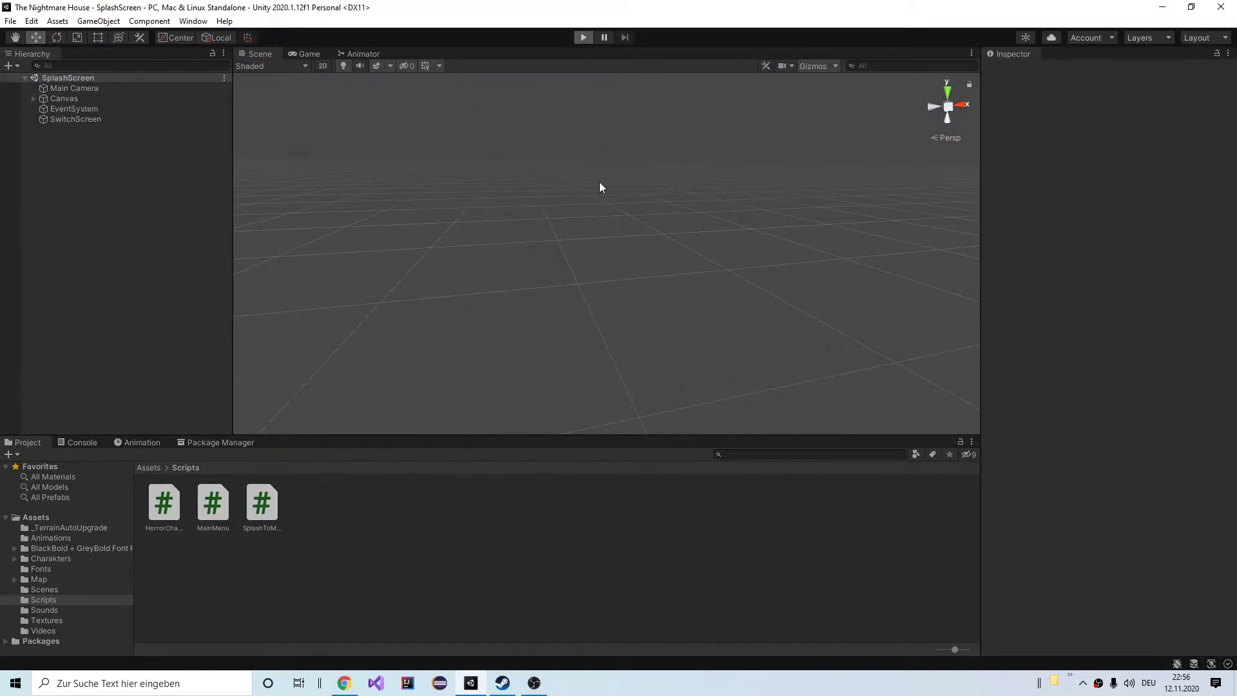
- Start the game with Ctrl+P, stop it, and start it again
{"action": "key", "text": "ctrl+p"}
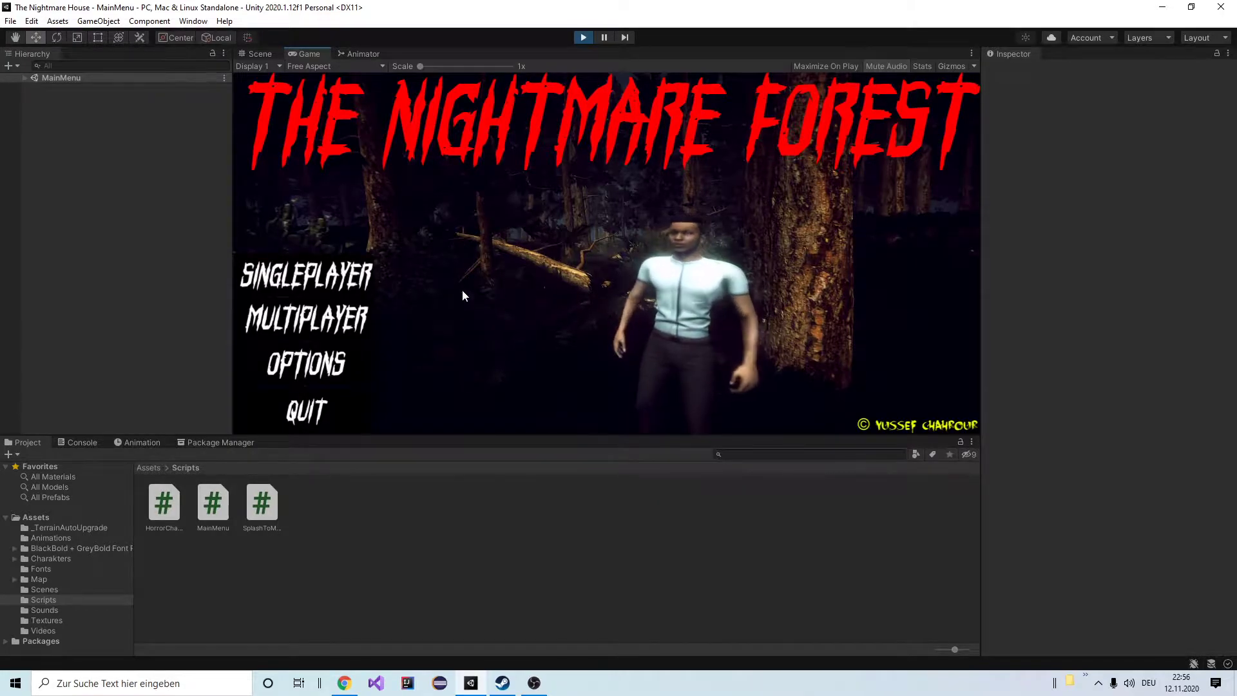
{"action": "left_click", "coordinate": [584, 38]}
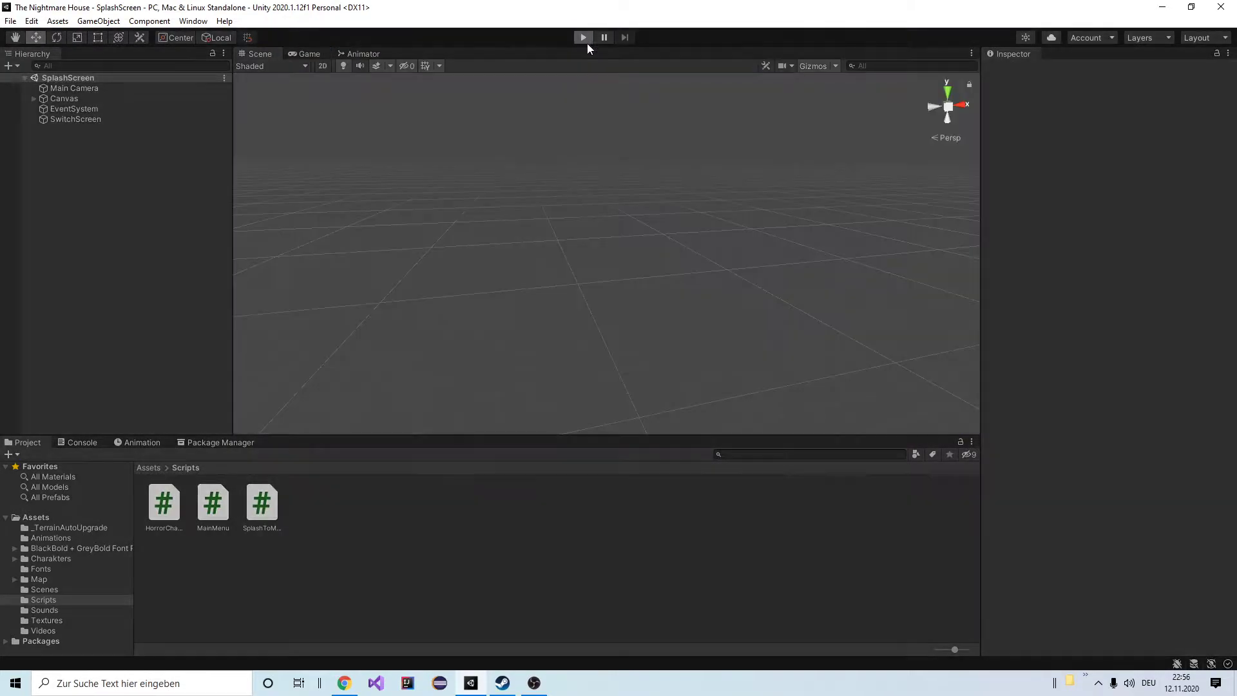
{"action": "key", "text": "ctrl+p"}
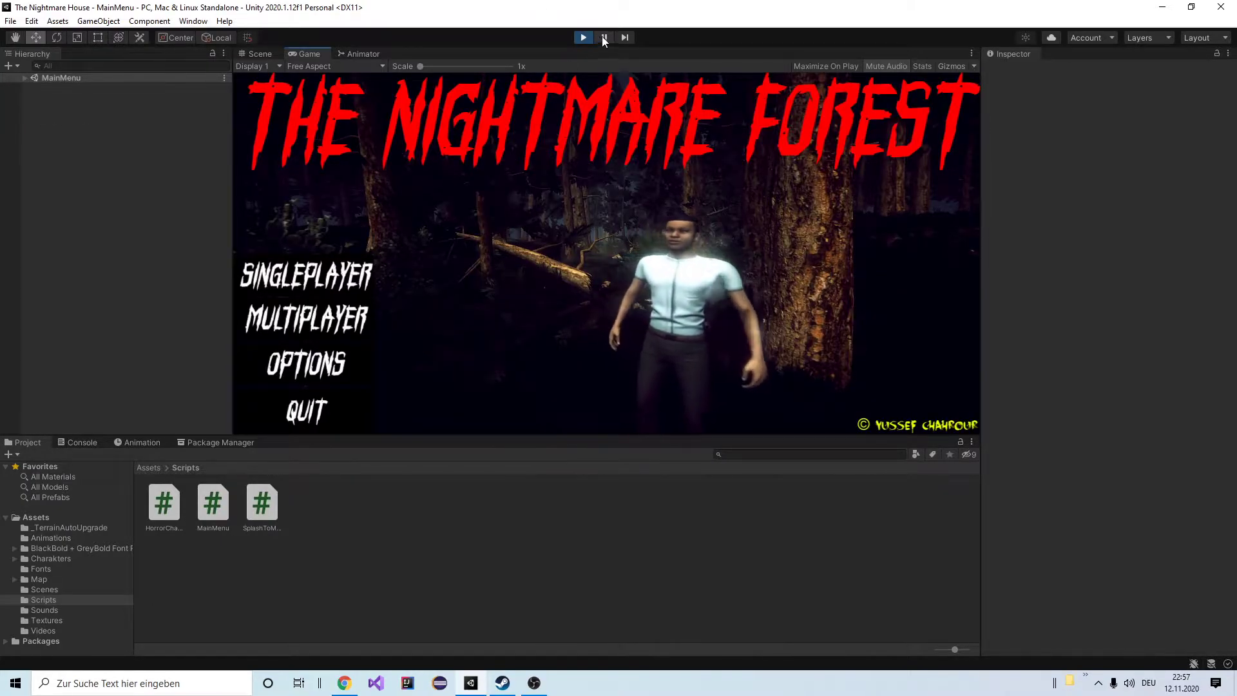
- Pause the running game on The Nightmare Forest menu, then resume it
{"action": "key", "text": "ctrl+shift+p"}
{"action": "key", "text": "ctrl+1"}
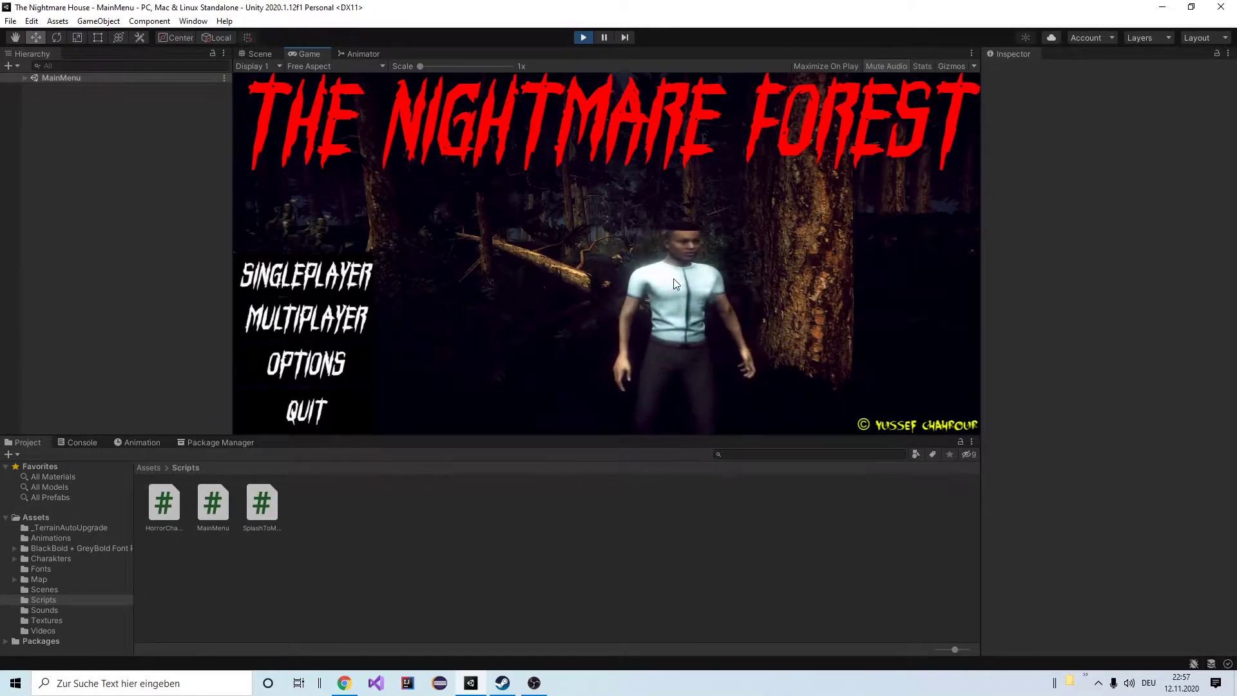
{"action": "left_click", "coordinate": [604, 37]}
{"action": "left_click", "coordinate": [604, 38]}
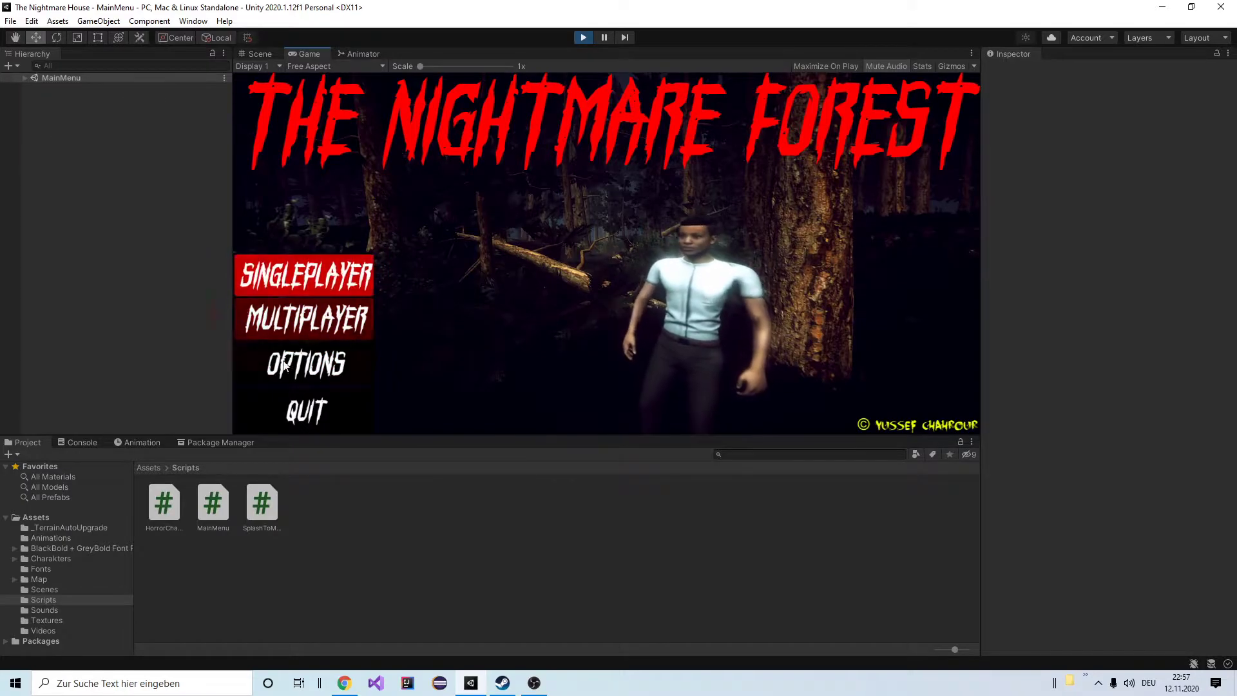
- In the game's Options screen, drag the background music volume down to zero
{"action": "left_click", "coordinate": [335, 362]}
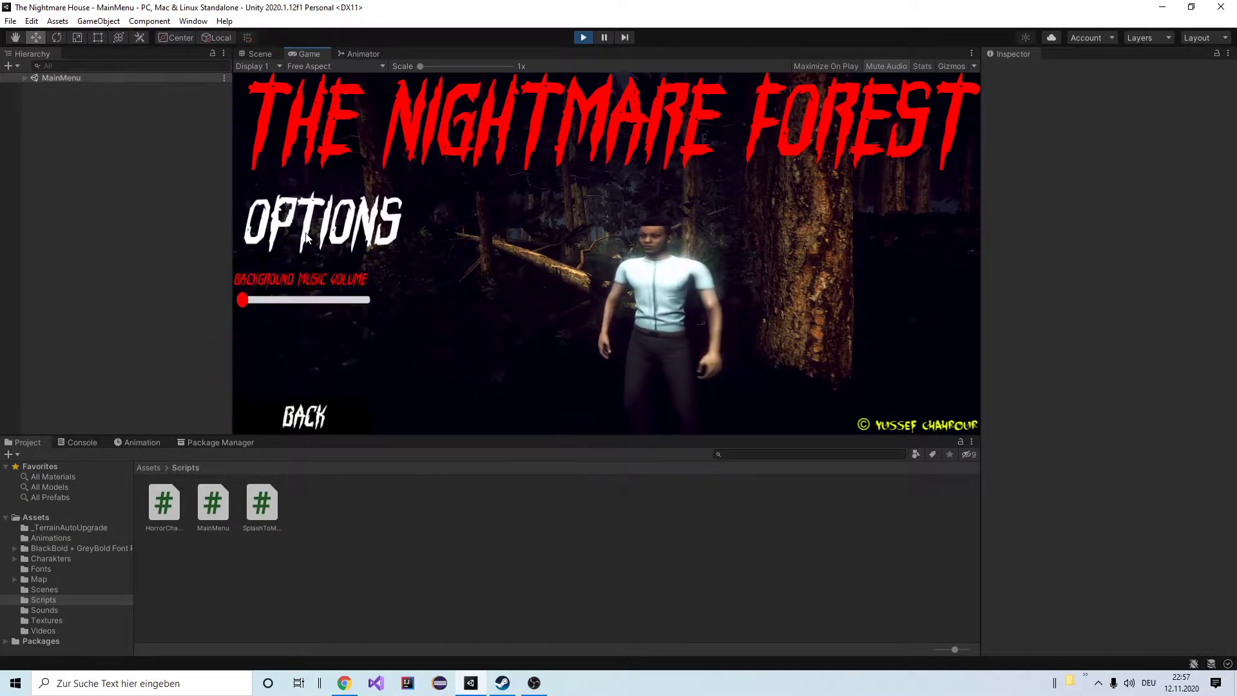
{"action": "left_click", "coordinate": [329, 301]}
{"action": "left_click_drag", "start_coordinate": [330, 301], "coordinate": [196, 298]}
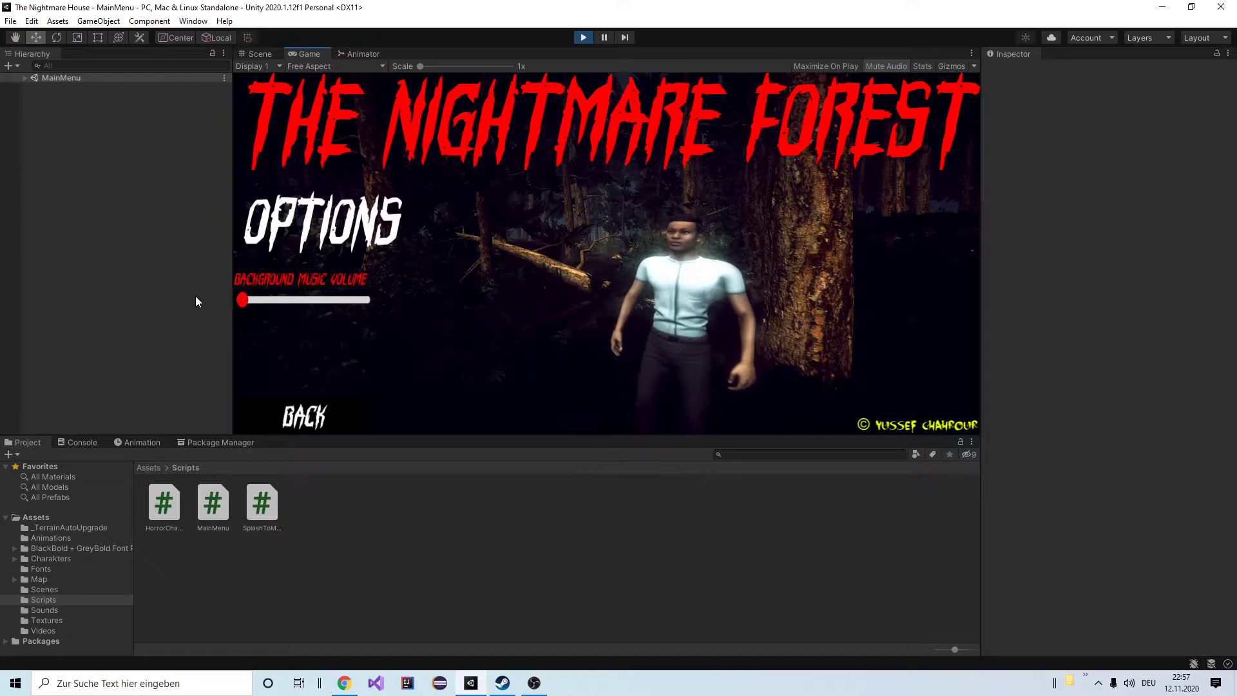
- Go back to the main menu, choose Multiplayer, then stop Play mode
{"action": "left_click", "coordinate": [304, 415]}
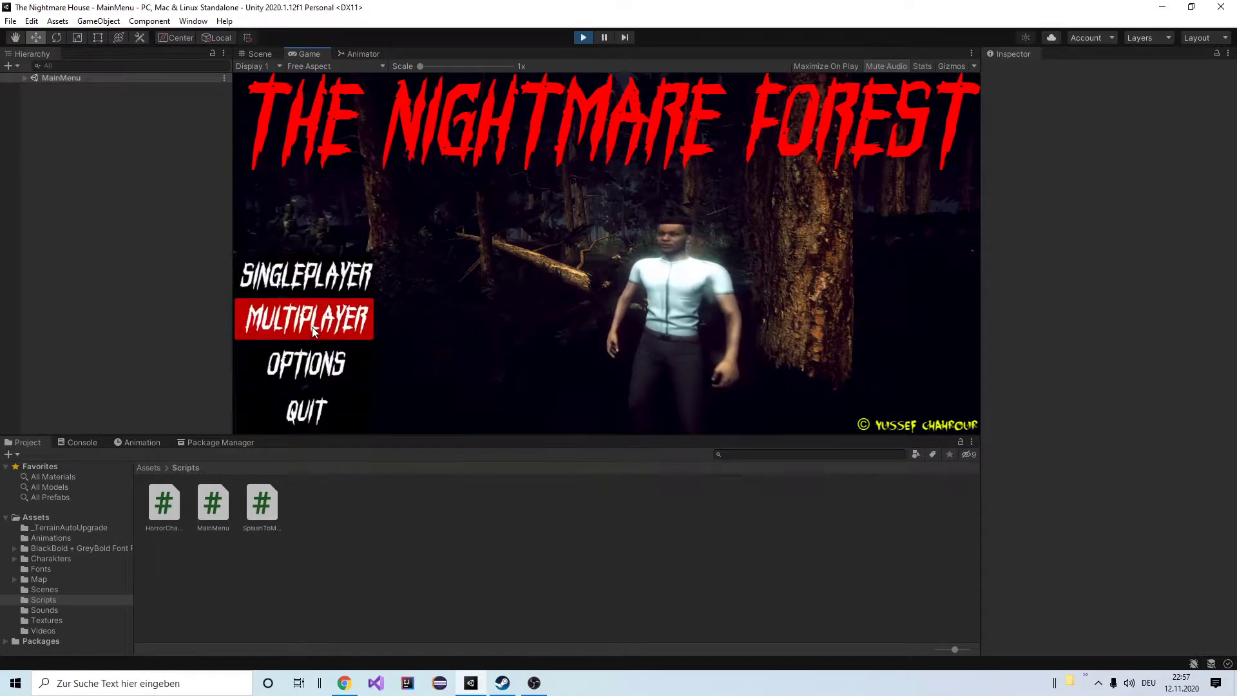
{"action": "left_click", "coordinate": [314, 327]}
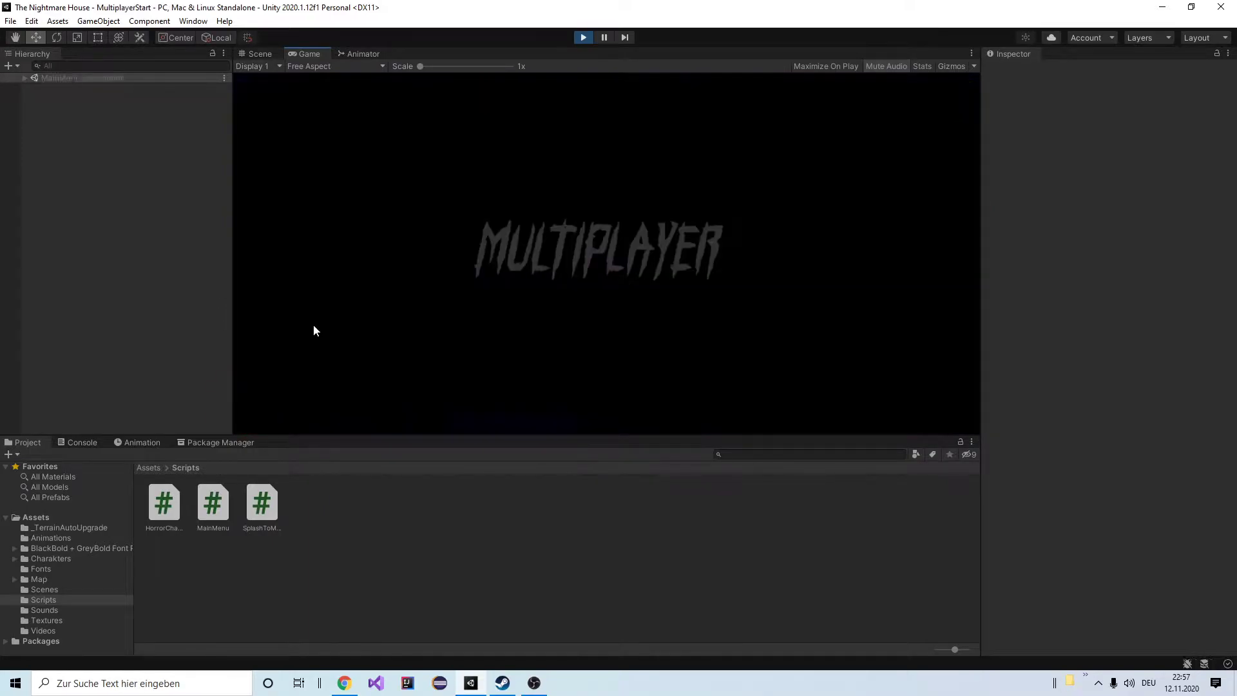
{"action": "left_click", "coordinate": [586, 38]}
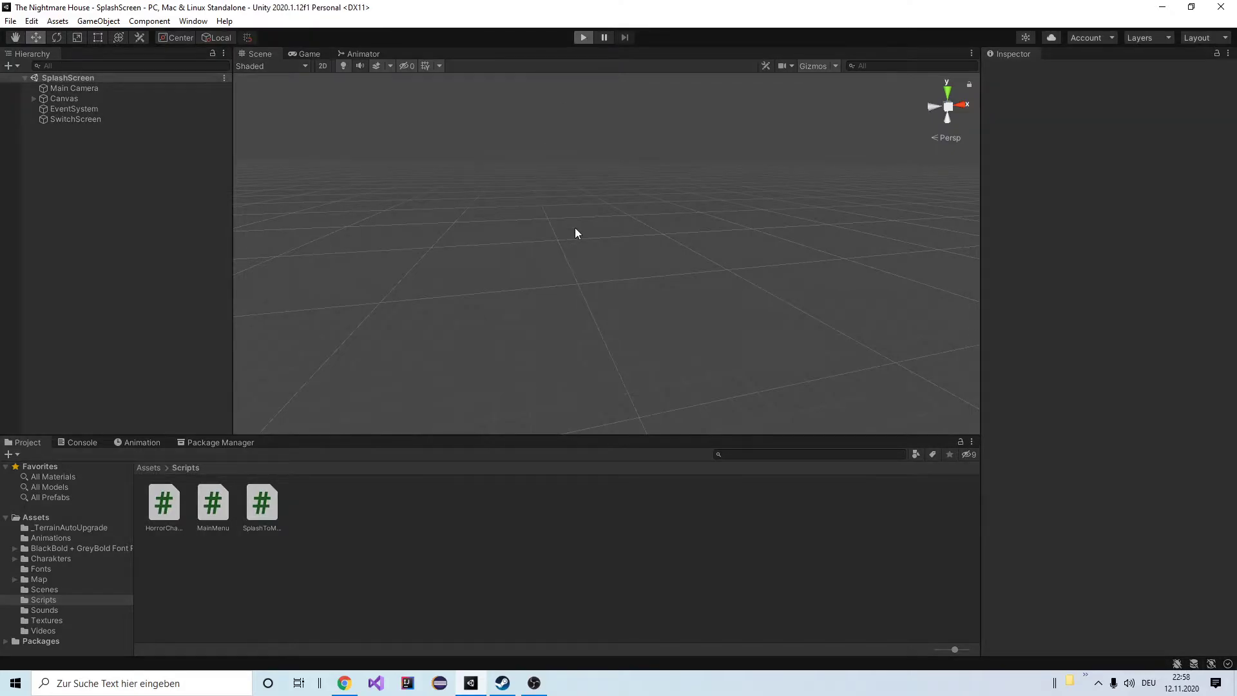
- Enter Play mode with Ctrl+P and pause on the menu to inspect the forest scene
{"action": "key", "text": "ctrl+p"}
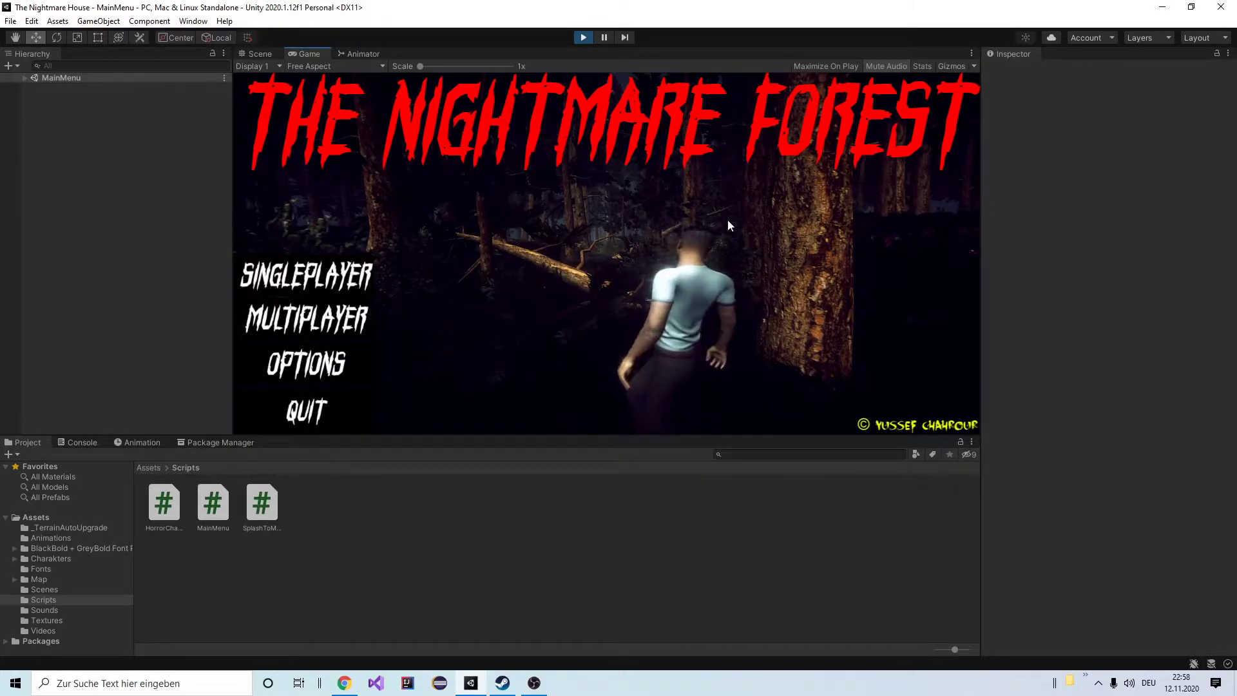
{"action": "left_click", "coordinate": [599, 41]}
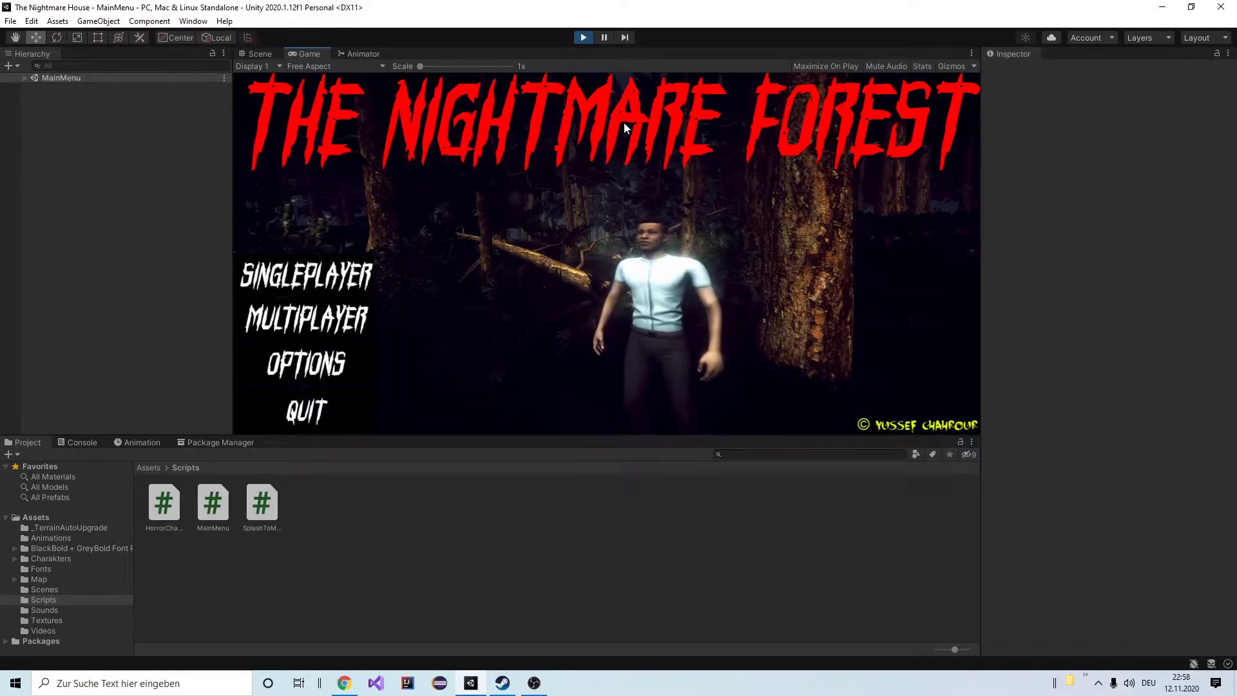
{"action": "left_click", "coordinate": [606, 38]}
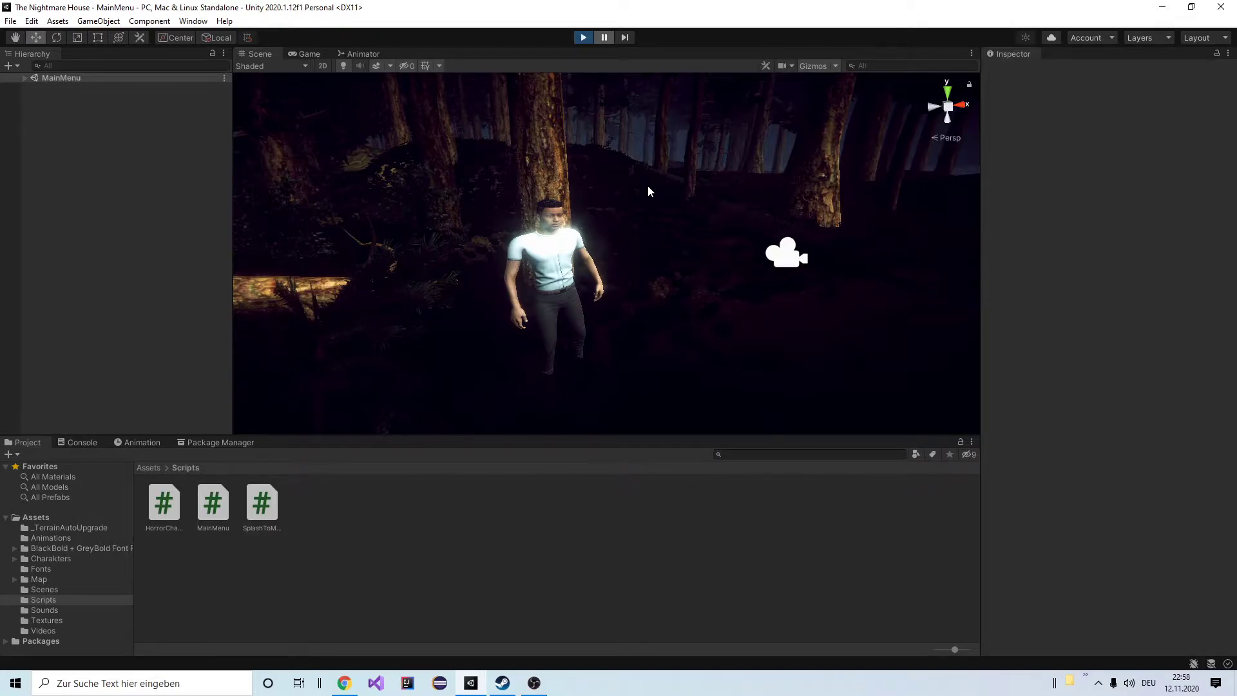
- Step the paused game forward, resume, pause again, then exit Play mode back to SplashScreen
{"action": "double_click", "coordinate": [600, 37]}
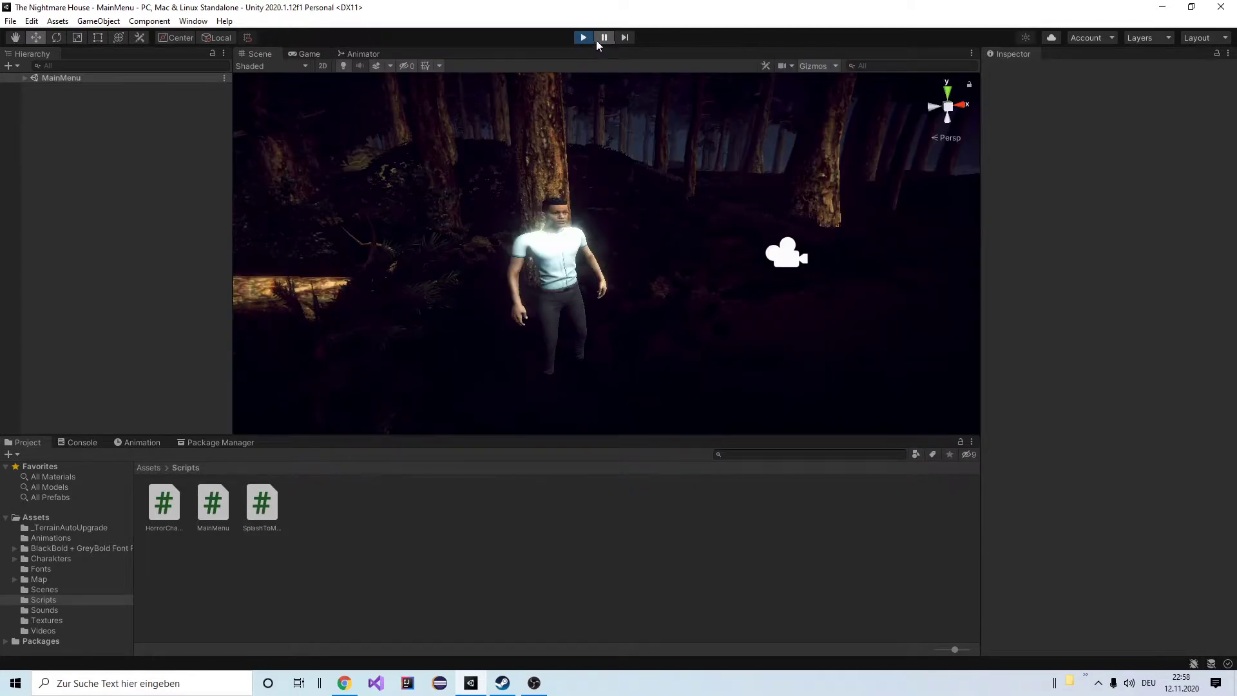
{"action": "left_click", "coordinate": [597, 38]}
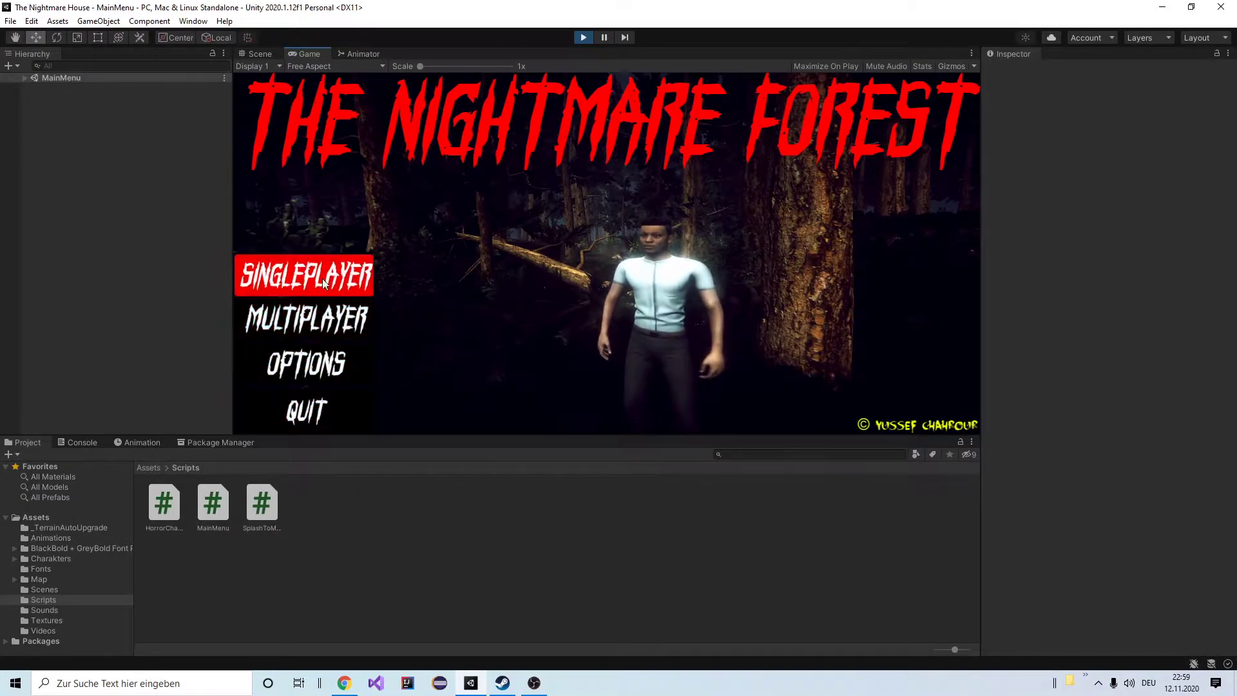
{"action": "left_click", "coordinate": [605, 37]}
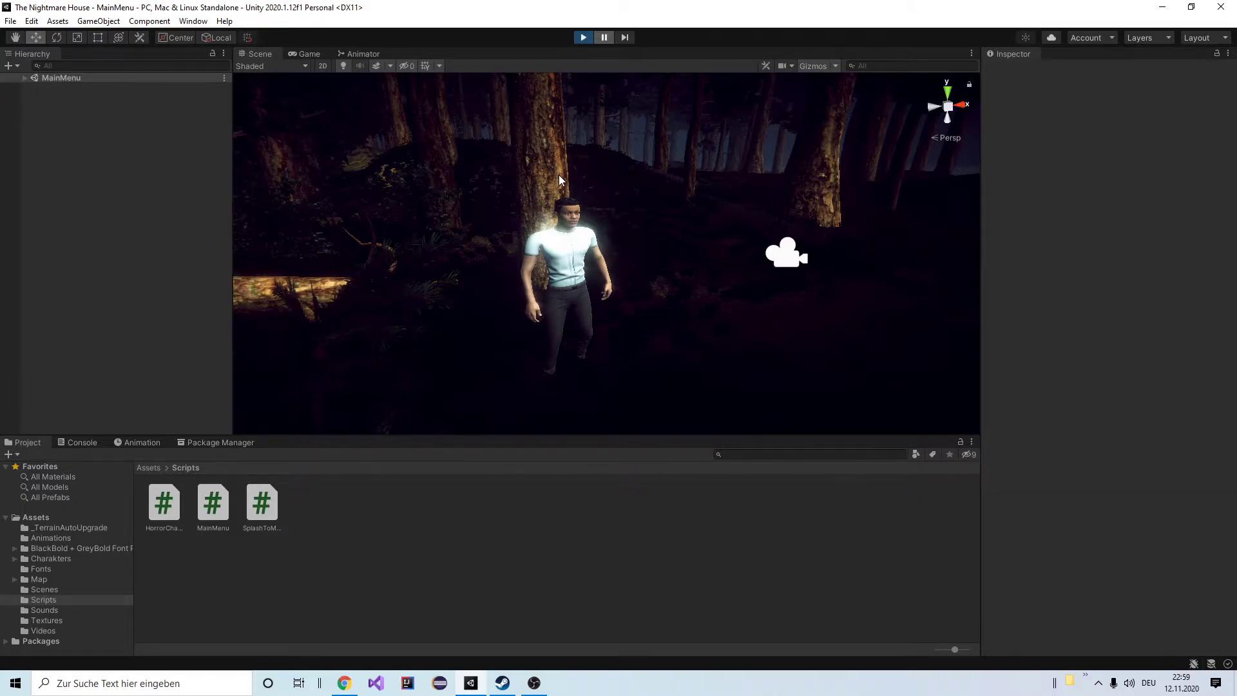
{"action": "left_click", "coordinate": [583, 39]}
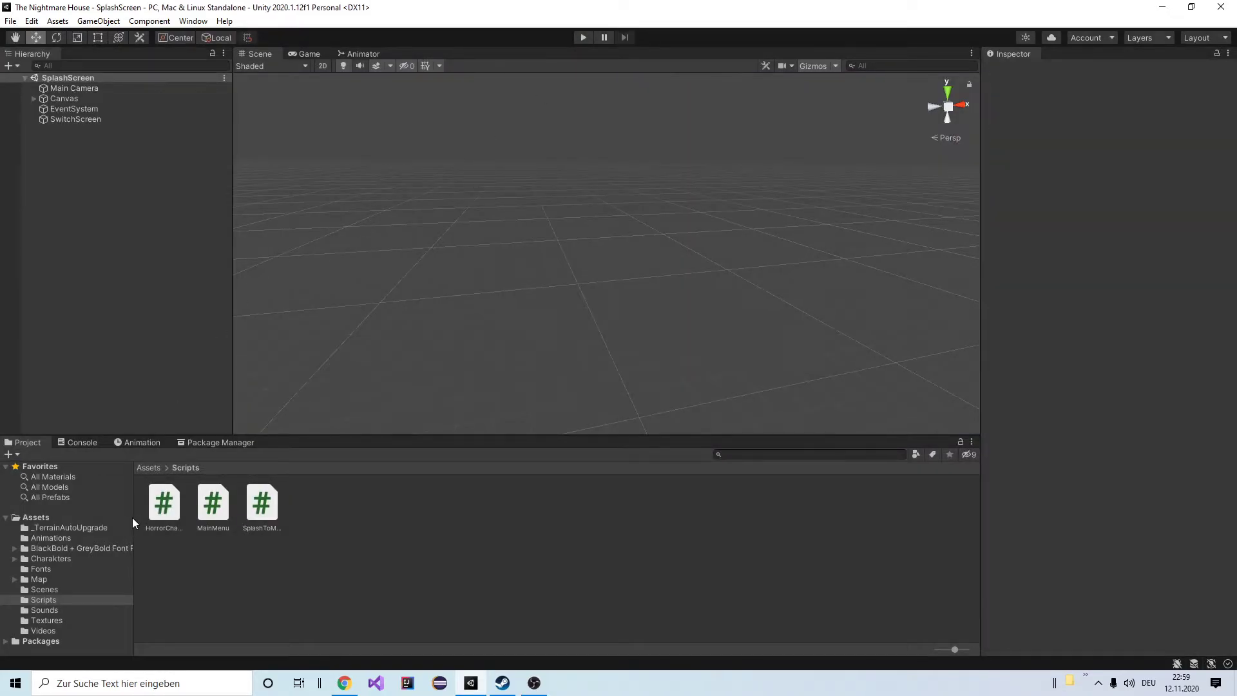
- Start Play mode and orbit the Scene view around the character and dark forest
{"action": "left_click", "coordinate": [585, 38]}
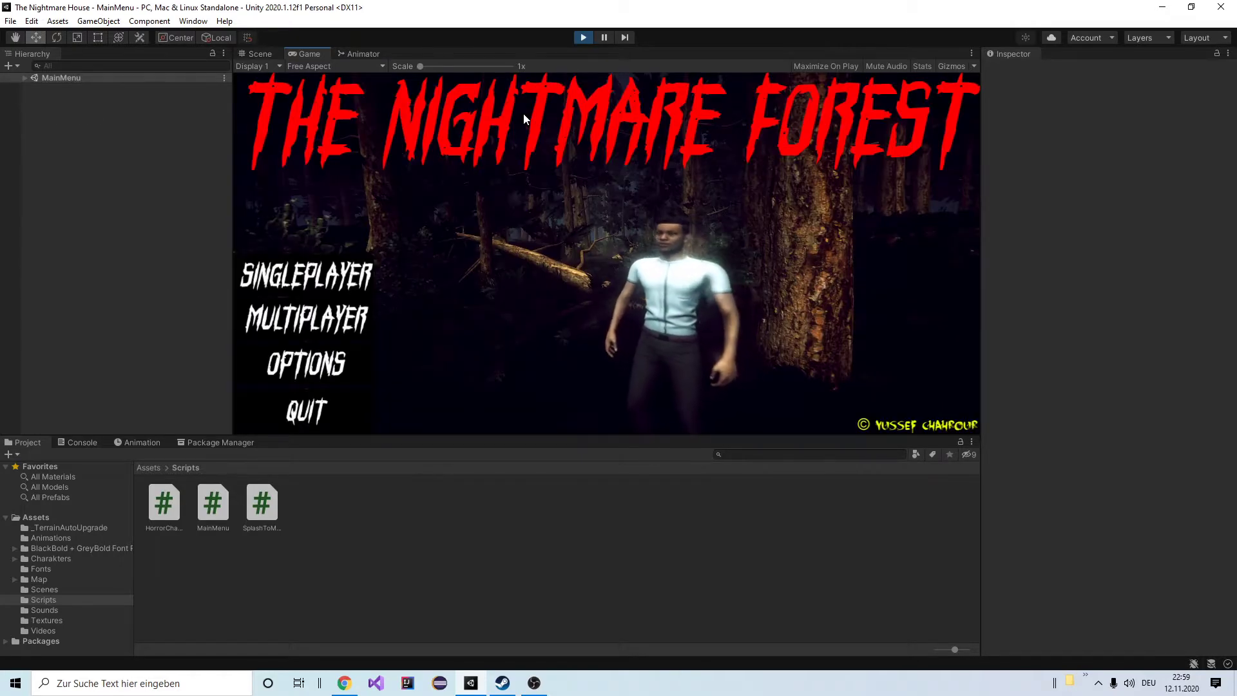
{"action": "left_click", "coordinate": [261, 54]}
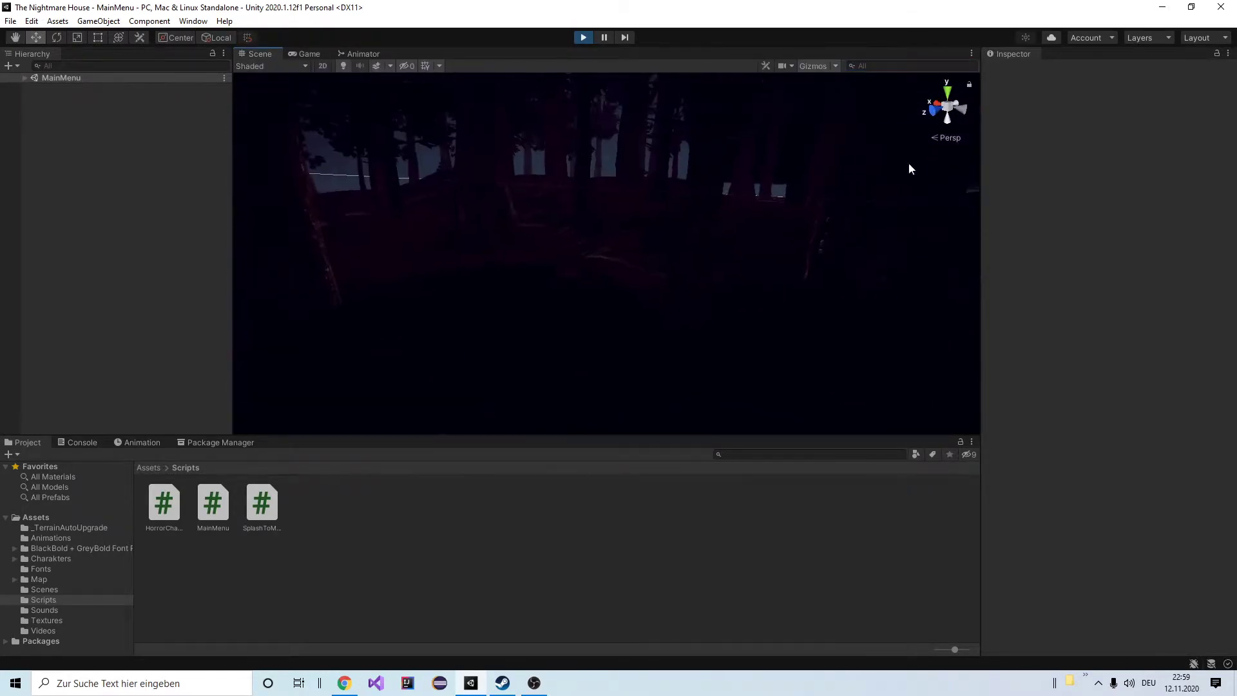
{"action": "mouse_move", "coordinate": [908, 169]}
{"action": "right_mouse_down"}
{"action": "mouse_move", "coordinate": [756, 211]}
{"action": "mouse_move", "coordinate": [305, 234]}
{"action": "right_mouse_up"}
{"action": "right_click_drag", "start_coordinate": [342, 227], "coordinate": [452, 207]}
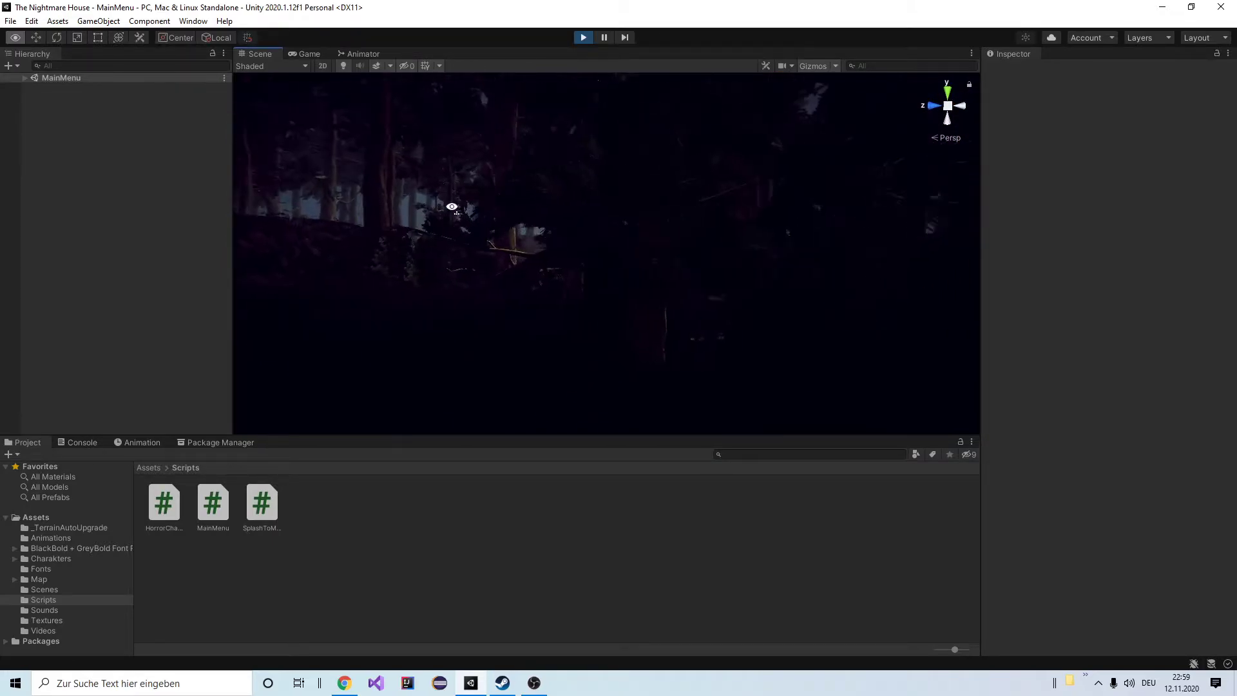
{"action": "right_click_drag", "start_coordinate": [654, 235], "coordinate": [663, 220]}
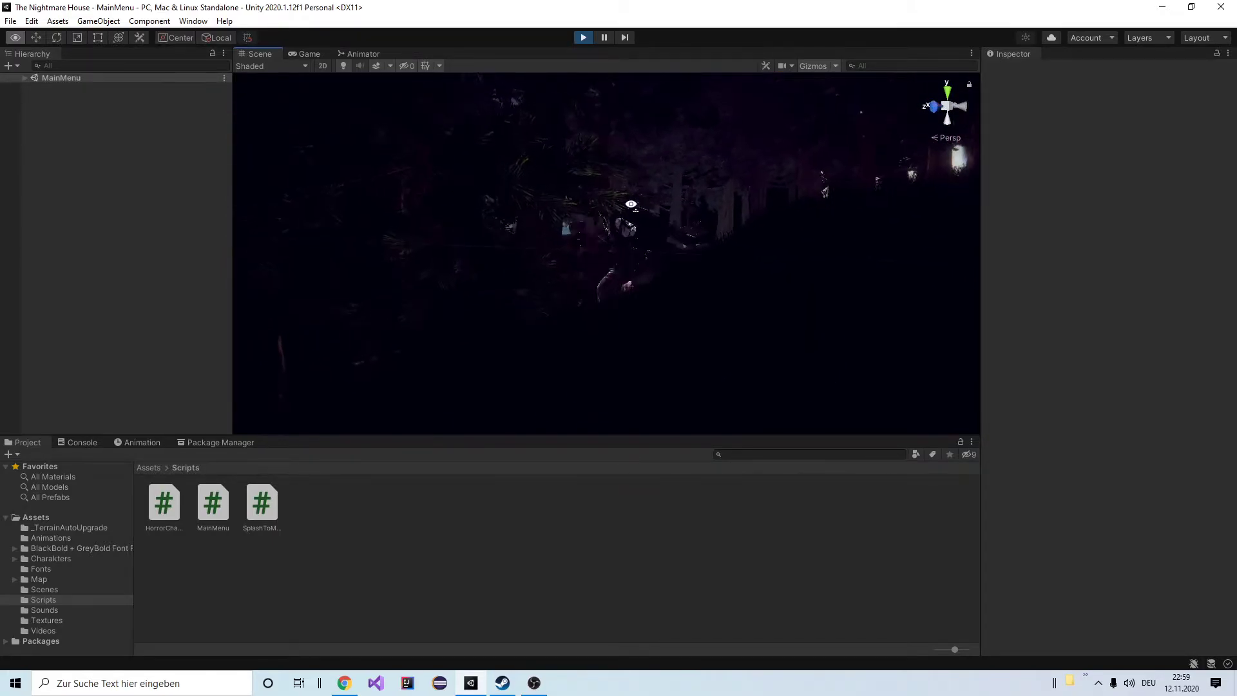
{"action": "mouse_move", "coordinate": [575, 190]}
{"action": "right_mouse_down"}
{"action": "mouse_move", "coordinate": [449, 187]}
{"action": "mouse_move", "coordinate": [558, 188]}
{"action": "mouse_move", "coordinate": [369, 251]}
{"action": "mouse_move", "coordinate": [380, 248]}
{"action": "right_mouse_up"}
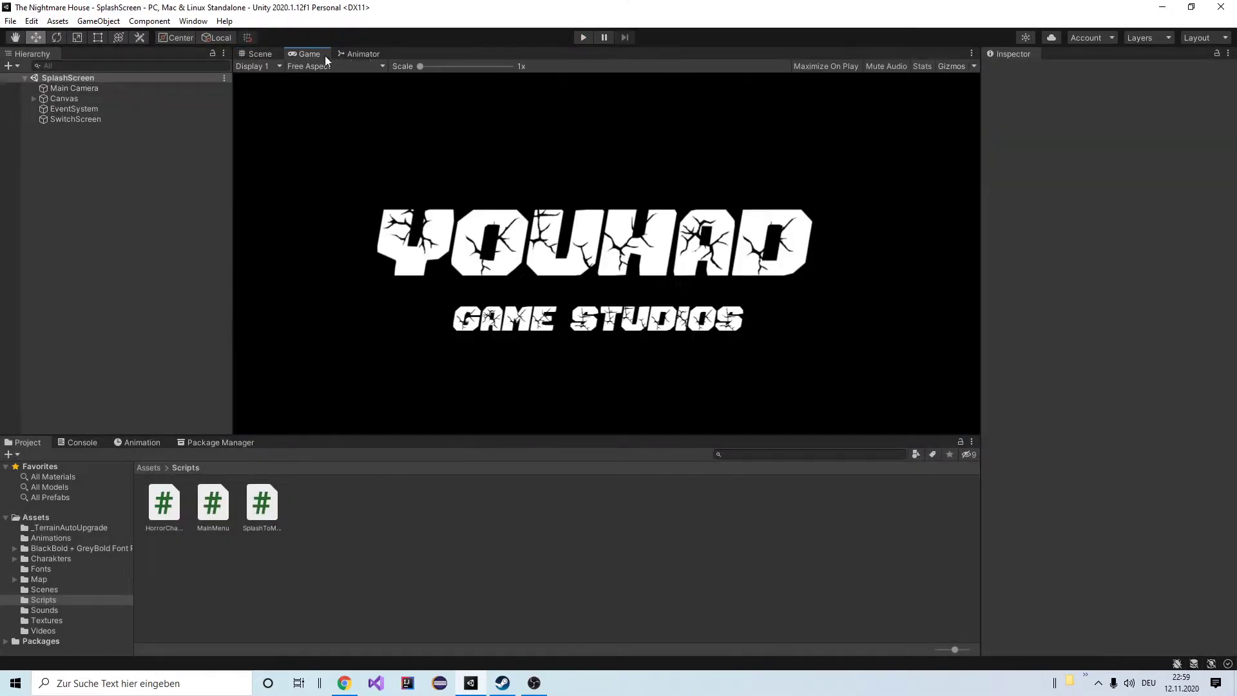
- Switch between the Scene and Game views, ending on the Game view
{"action": "left_click", "coordinate": [349, 54]}
{"action": "left_click", "coordinate": [313, 55]}
{"action": "left_click", "coordinate": [267, 54]}
{"action": "left_click", "coordinate": [313, 56]}
- Open the MainMenu scene from Assets/Scenes via File > Open Scene
{"action": "left_click", "coordinate": [11, 21]}
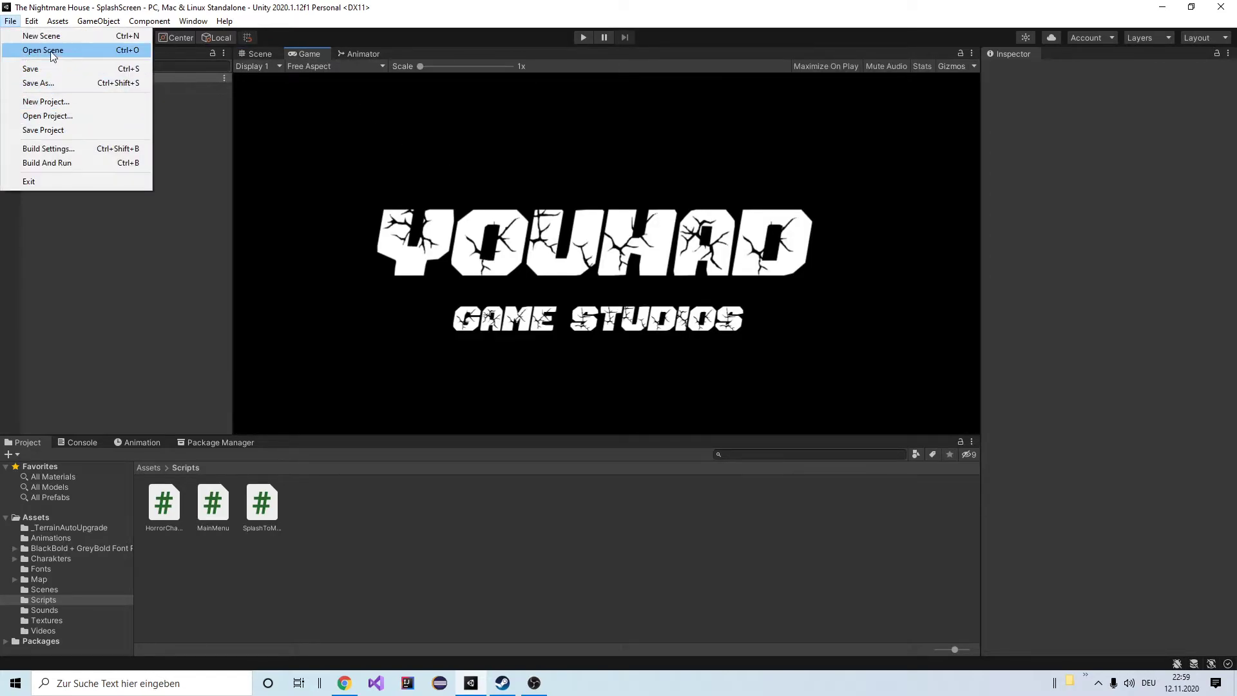
{"action": "left_click", "coordinate": [53, 57]}
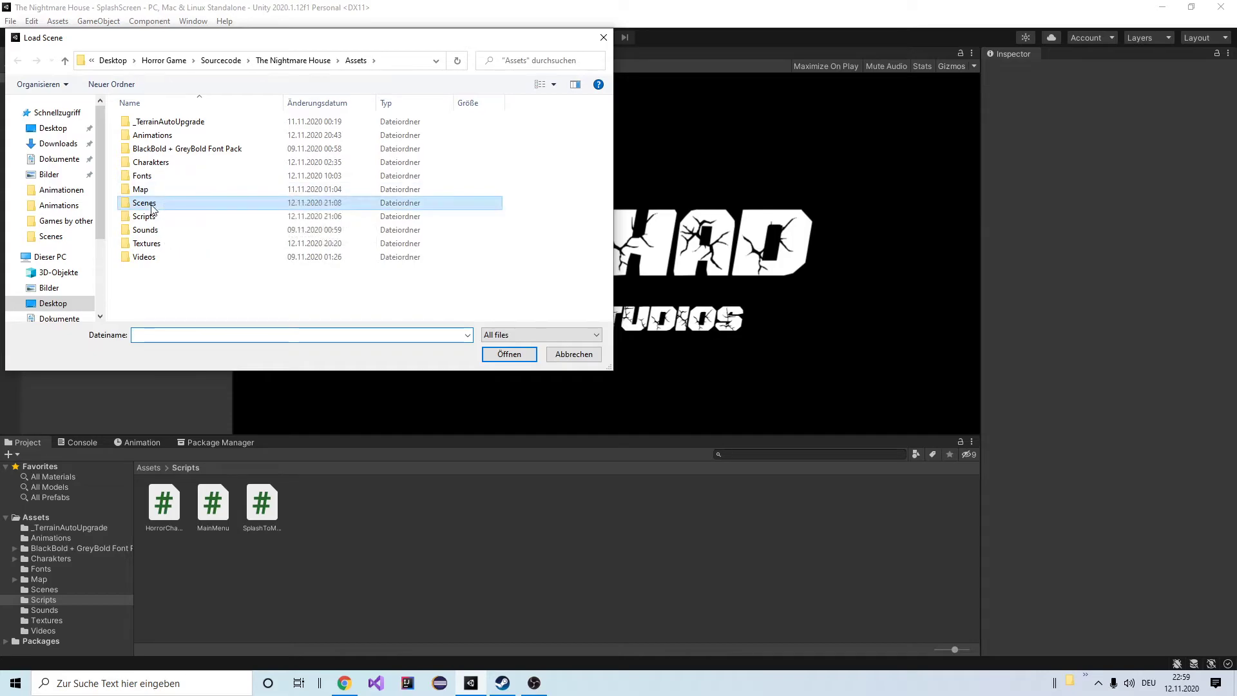
{"action": "double_click", "coordinate": [153, 121]}
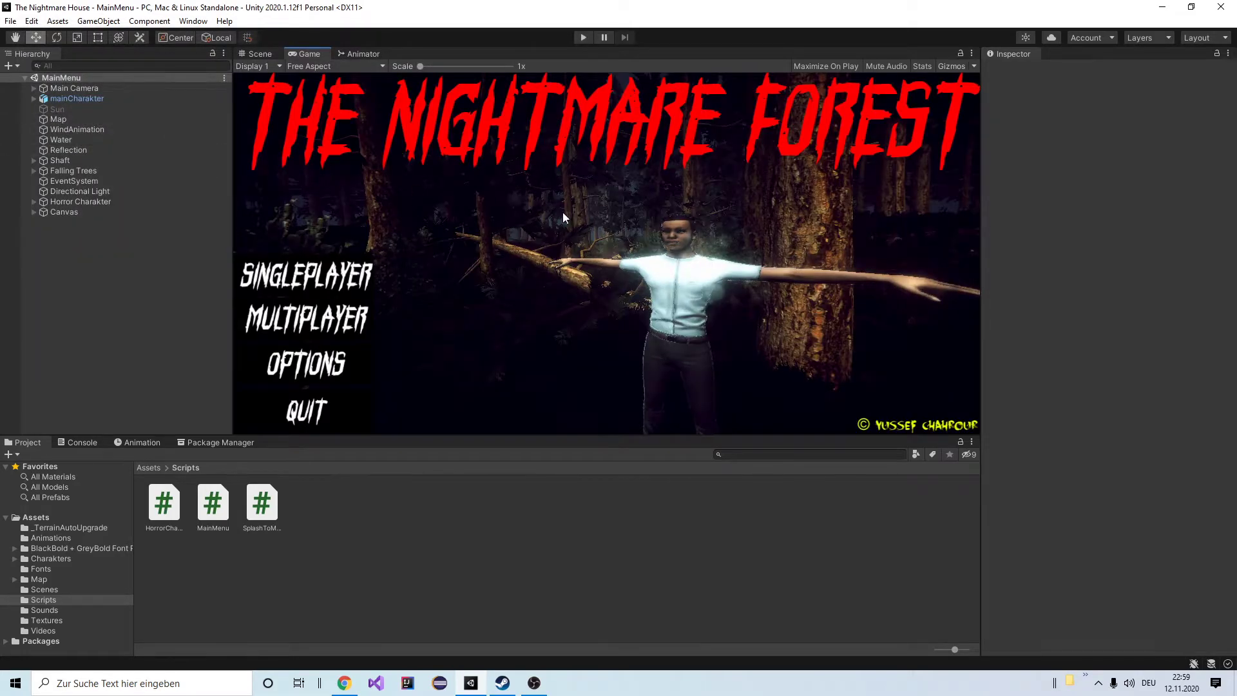
- In the Scene view, turn and fly through the MainMenu forest past a lit tree trunk
{"action": "left_click", "coordinate": [260, 54]}
{"action": "mouse_move", "coordinate": [442, 118]}
{"action": "right_mouse_down"}
{"action": "mouse_move", "coordinate": [342, 194]}
{"action": "mouse_move", "coordinate": [414, 226]}
{"action": "right_mouse_up"}
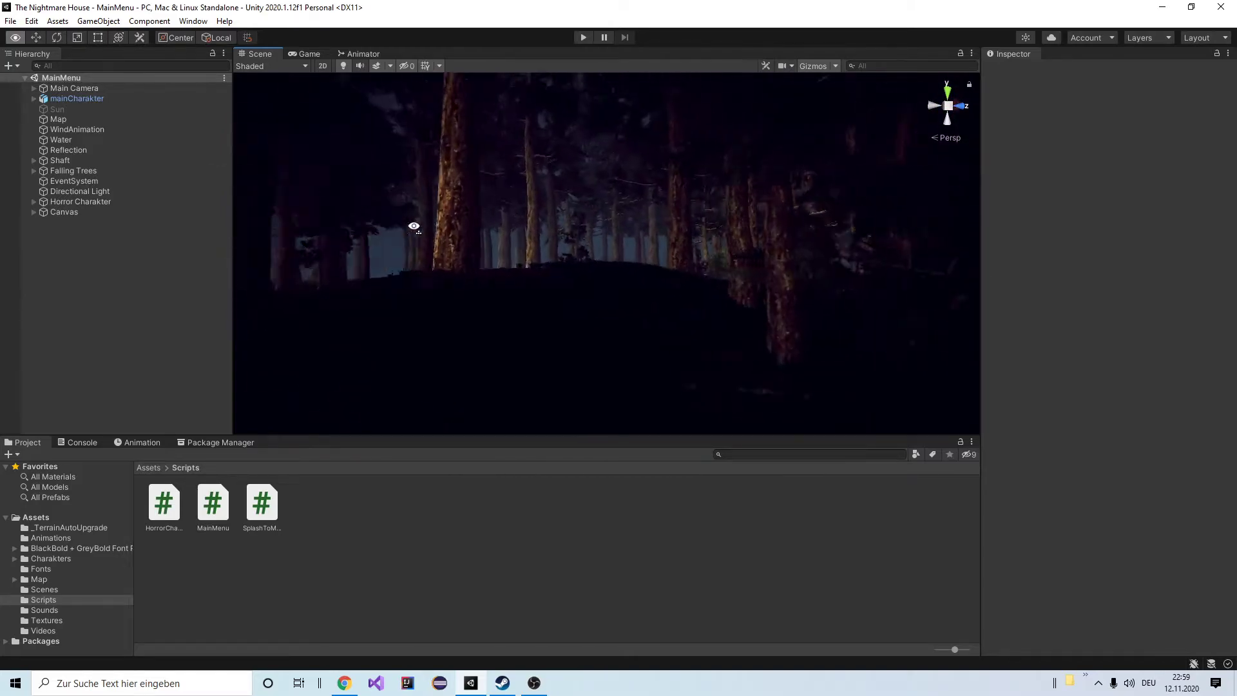
{"action": "mouse_move", "coordinate": [736, 215]}
{"action": "right_mouse_down"}
{"action": "mouse_move", "coordinate": [835, 207]}
{"action": "mouse_move", "coordinate": [350, 208]}
{"action": "mouse_move", "coordinate": [697, 210]}
{"action": "mouse_move", "coordinate": [739, 268]}
{"action": "mouse_move", "coordinate": [787, 276]}
{"action": "mouse_move", "coordinate": [712, 327]}
{"action": "mouse_move", "coordinate": [601, 302]}
{"action": "right_mouse_up"}
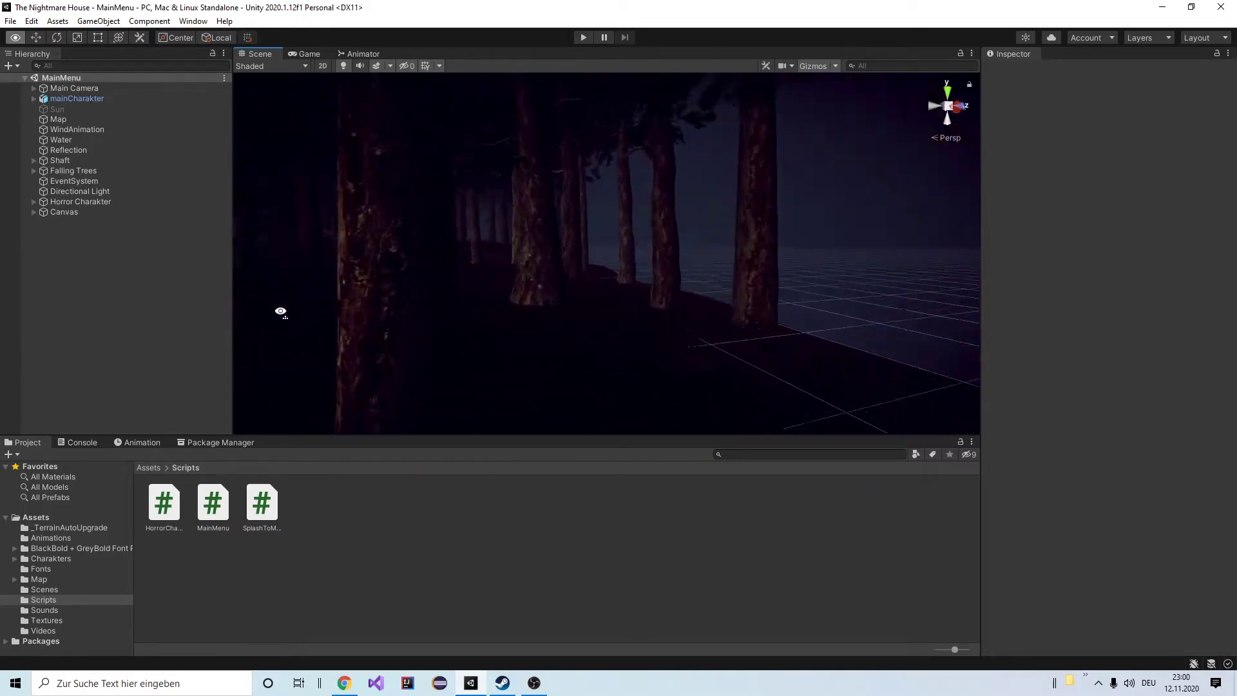
{"action": "mouse_move", "coordinate": [601, 303]}
{"action": "right_mouse_down"}
{"action": "mouse_move", "coordinate": [51, 290]}
{"action": "mouse_move", "coordinate": [910, 345]}
{"action": "right_mouse_up"}
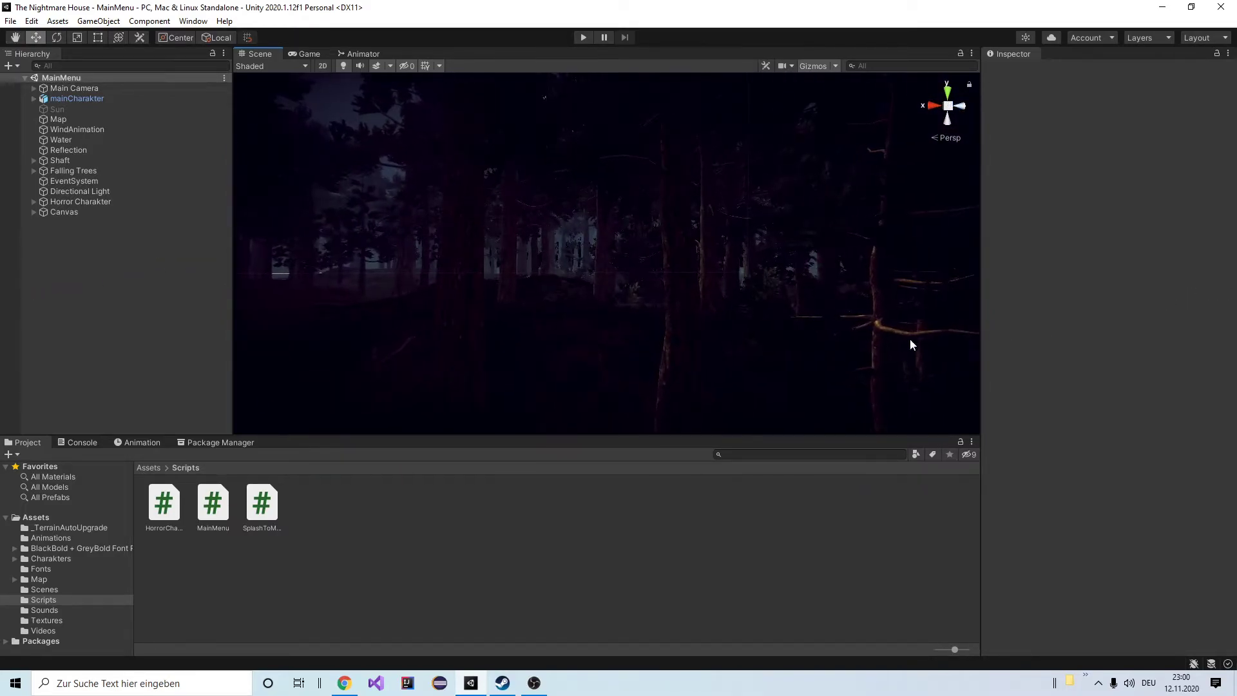
{"action": "mouse_move", "coordinate": [685, 290]}
{"action": "right_mouse_down"}
{"action": "mouse_move", "coordinate": [636, 311]}
{"action": "mouse_move", "coordinate": [898, 320]}
{"action": "mouse_move", "coordinate": [844, 299]}
{"action": "mouse_move", "coordinate": [79, 315]}
{"action": "right_mouse_up"}
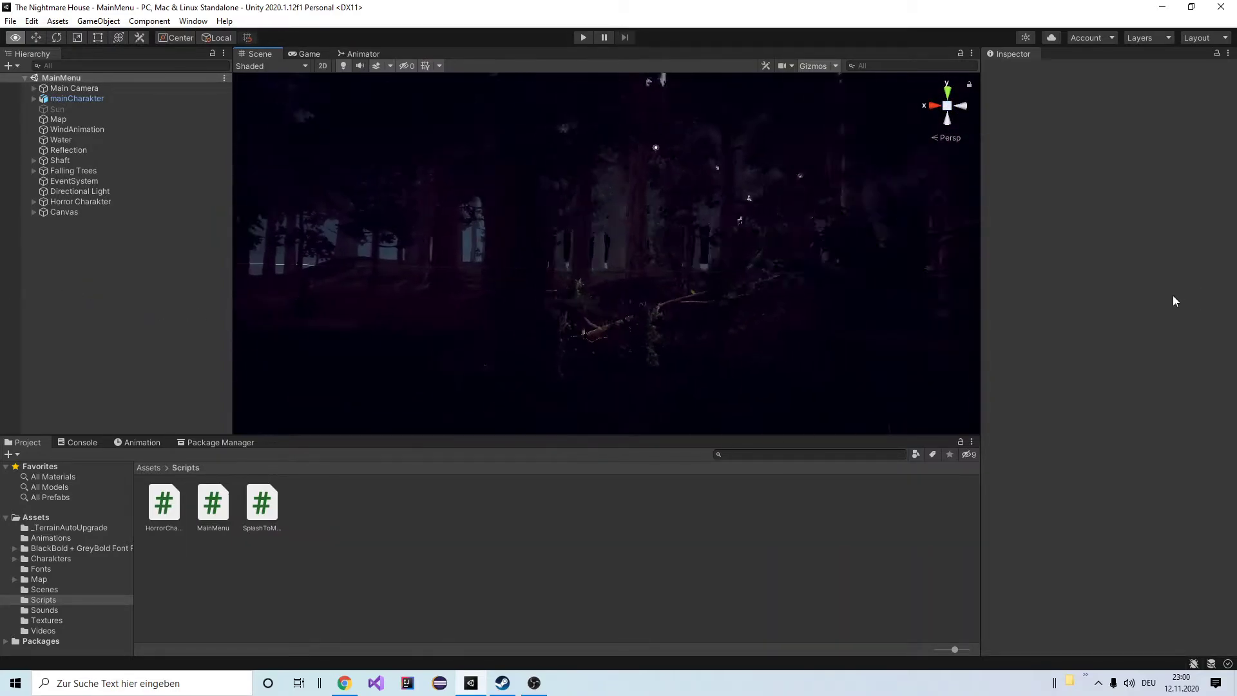
{"action": "mouse_move", "coordinate": [856, 295]}
{"action": "right_mouse_down"}
{"action": "mouse_move", "coordinate": [624, 315]}
{"action": "mouse_move", "coordinate": [837, 306]}
{"action": "mouse_move", "coordinate": [698, 322]}
{"action": "mouse_move", "coordinate": [586, 301]}
{"action": "mouse_move", "coordinate": [10, 335]}
{"action": "right_mouse_up"}
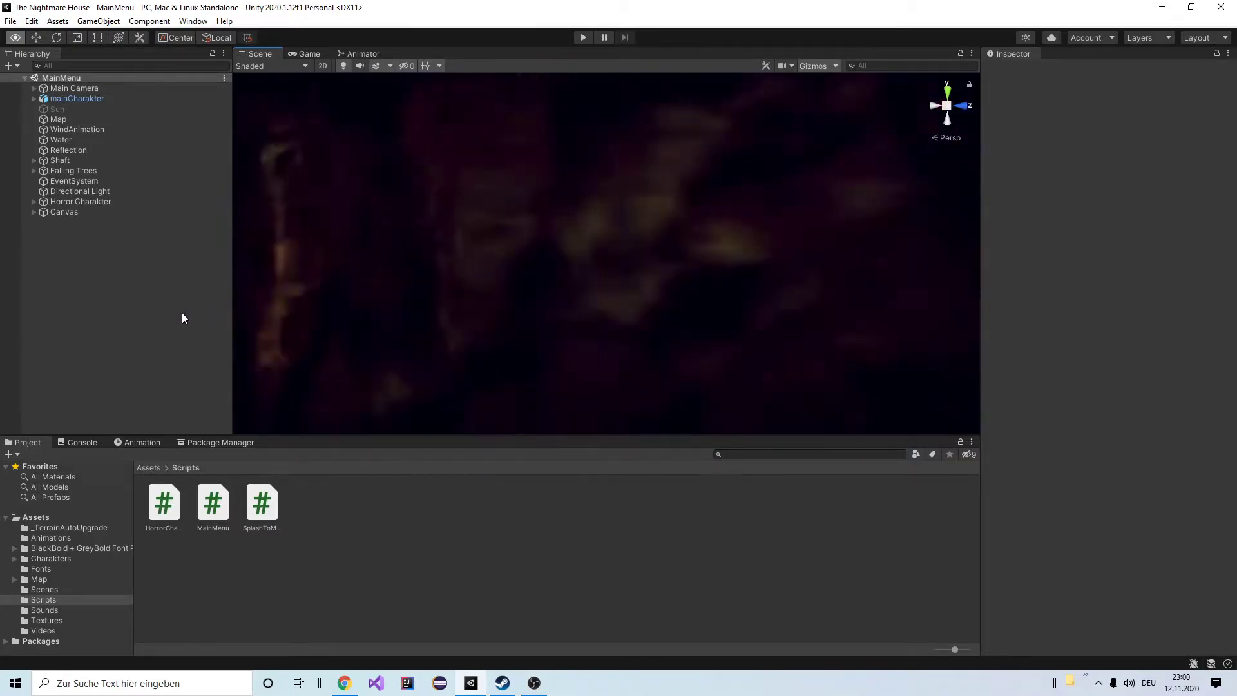
{"action": "mouse_move", "coordinate": [290, 270]}
{"action": "right_mouse_down"}
{"action": "mouse_move", "coordinate": [216, 284]}
{"action": "mouse_move", "coordinate": [98, 230]}
{"action": "mouse_move", "coordinate": [610, 266]}
{"action": "right_mouse_up"}
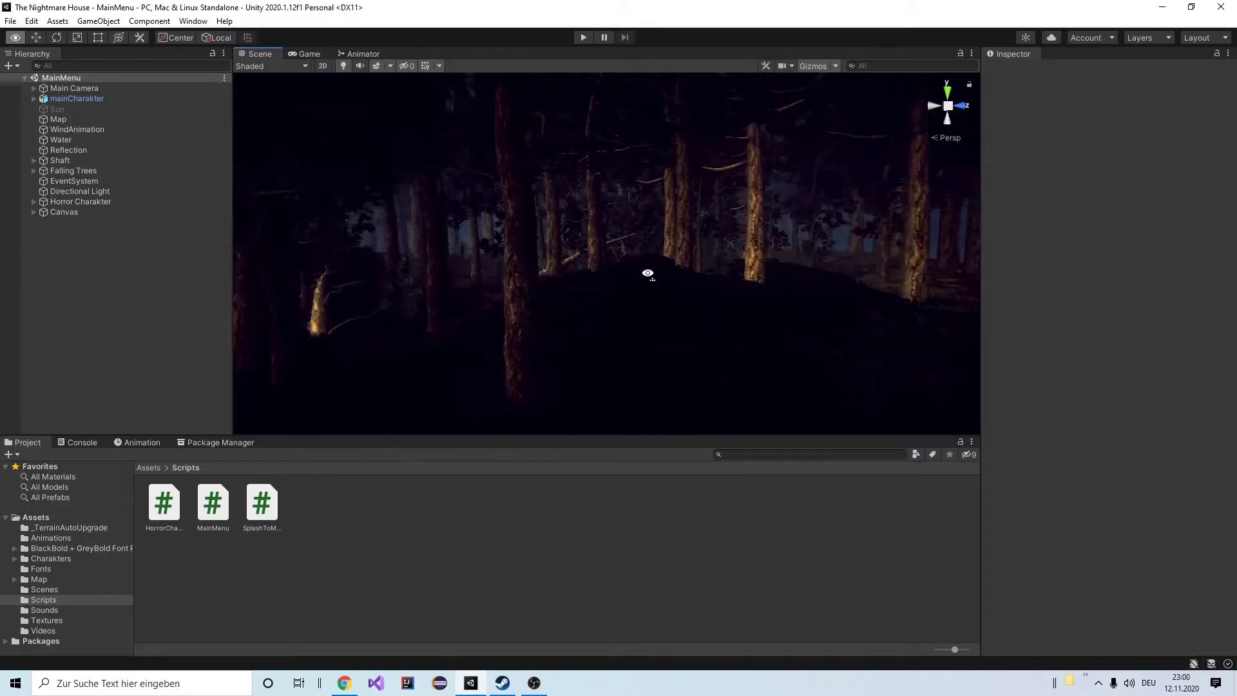
{"action": "mouse_move", "coordinate": [644, 253]}
{"action": "right_mouse_down"}
{"action": "mouse_move", "coordinate": [649, 279]}
{"action": "mouse_move", "coordinate": [638, 253]}
{"action": "mouse_move", "coordinate": [621, 265]}
{"action": "mouse_move", "coordinate": [210, 249]}
{"action": "right_mouse_up"}
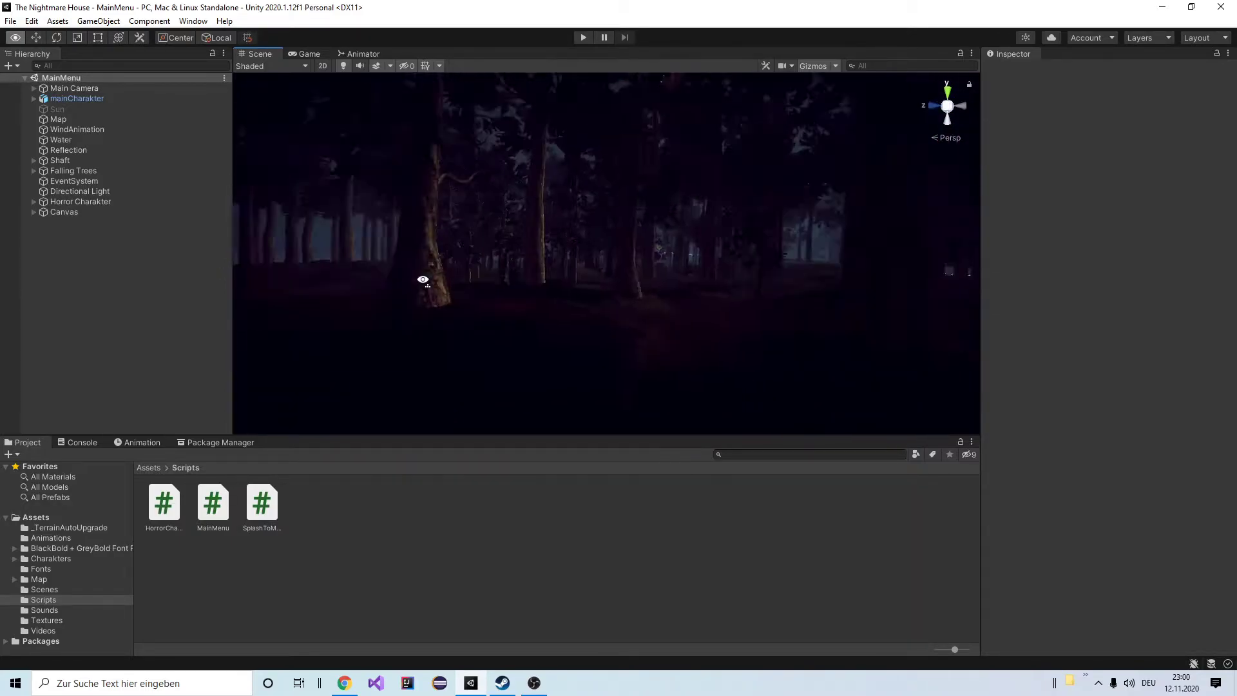
- Fly and turn through the forest in the Scene view, ending on the grid
{"action": "right_click_drag", "start_coordinate": [422, 280], "coordinate": [437, 261]}
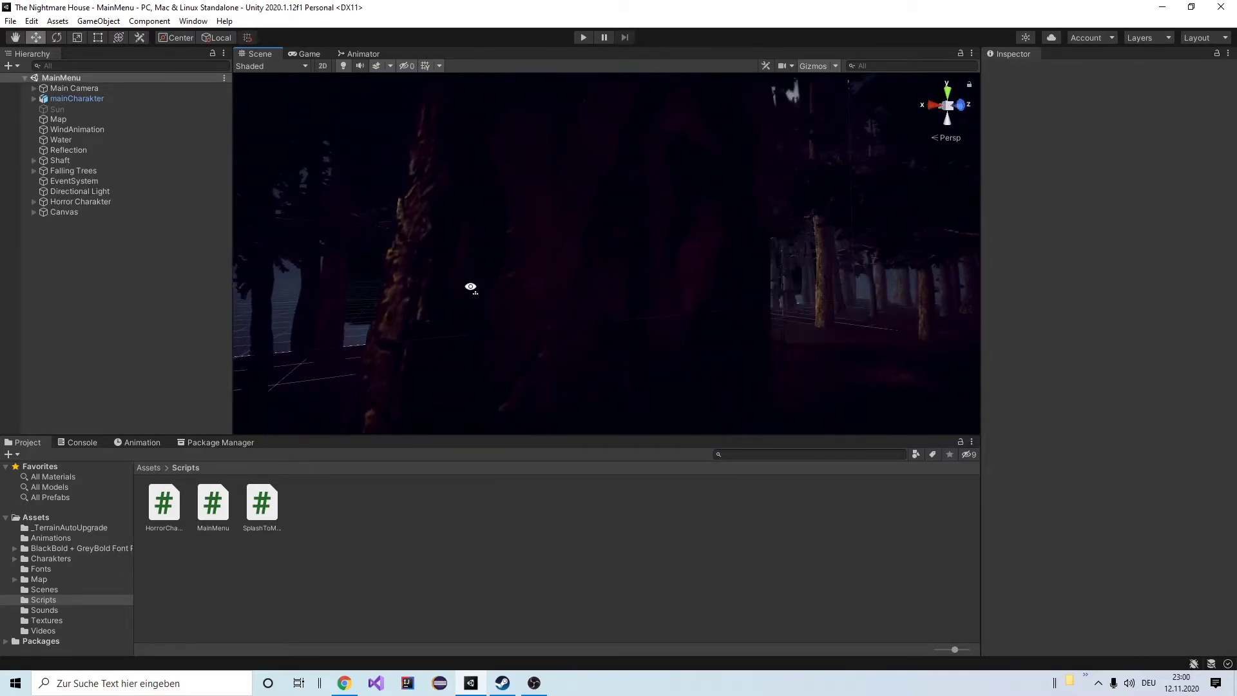
{"action": "mouse_move", "coordinate": [841, 317]}
{"action": "right_mouse_down"}
{"action": "mouse_move", "coordinate": [756, 259]}
{"action": "mouse_move", "coordinate": [549, 276]}
{"action": "mouse_move", "coordinate": [350, 260]}
{"action": "mouse_move", "coordinate": [621, 274]}
{"action": "right_mouse_up"}
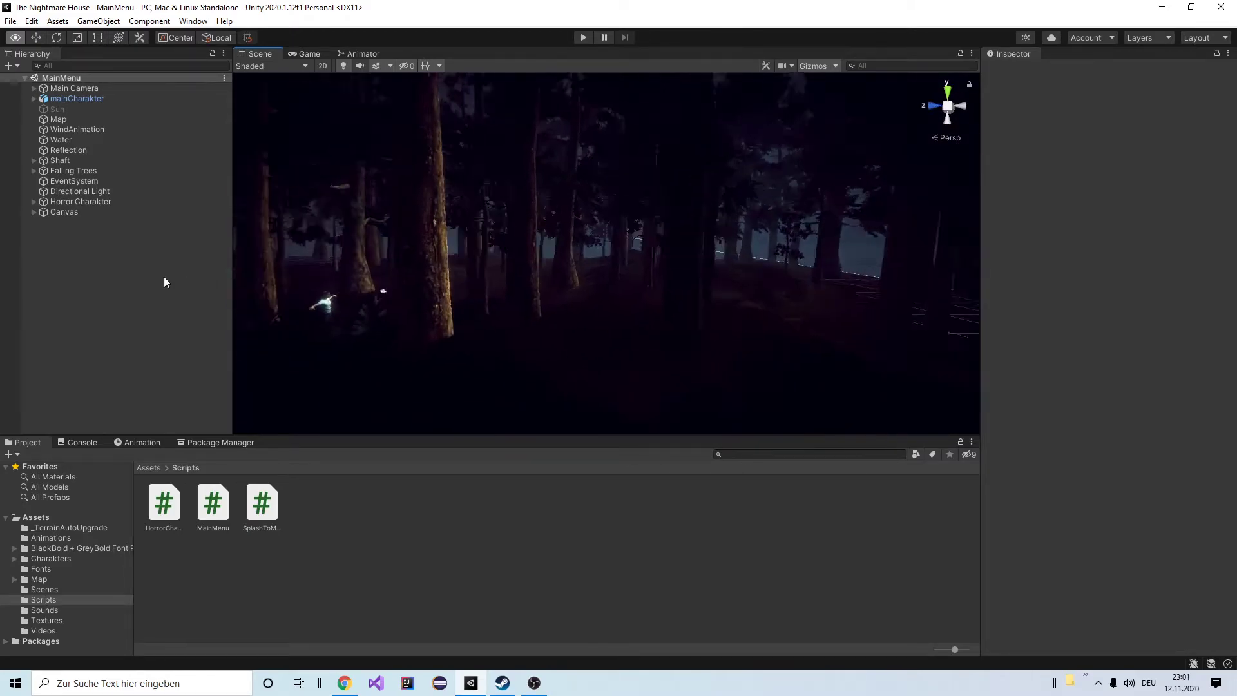
{"action": "right_click_drag", "start_coordinate": [270, 278], "coordinate": [411, 273]}
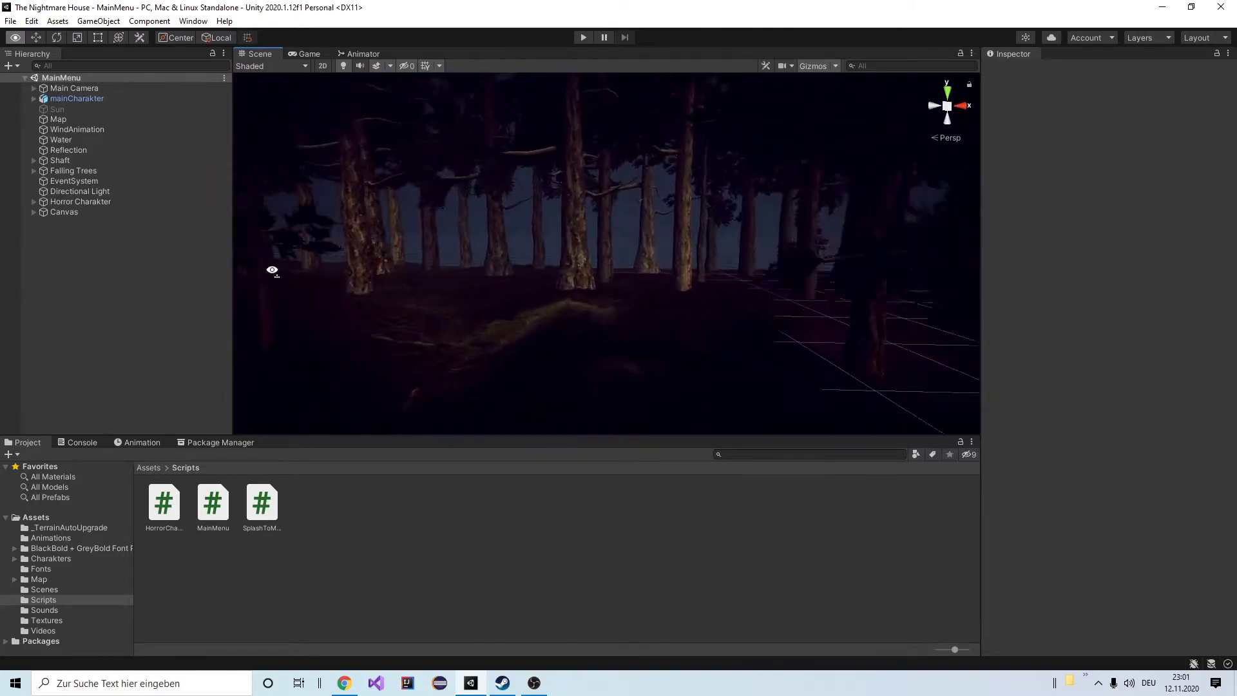
{"action": "mouse_move", "coordinate": [297, 248]}
{"action": "right_mouse_down"}
{"action": "mouse_move", "coordinate": [886, 255]}
{"action": "mouse_move", "coordinate": [804, 279]}
{"action": "mouse_move", "coordinate": [769, 247]}
{"action": "right_mouse_up"}
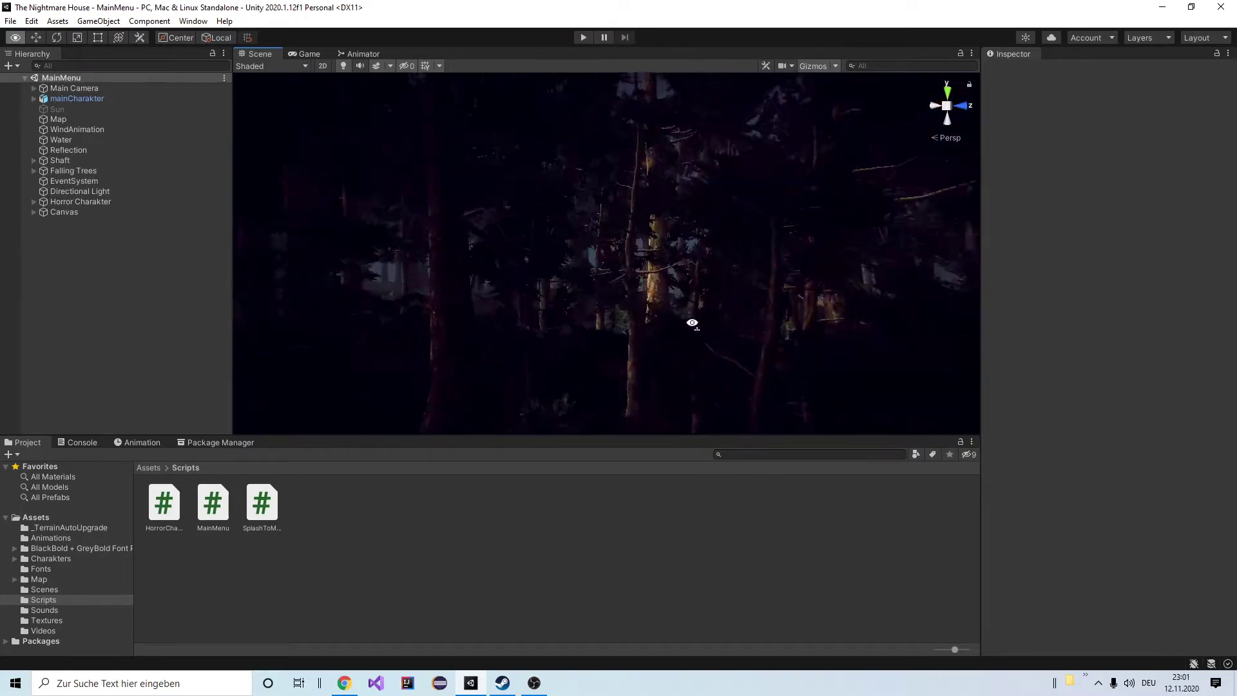
{"action": "mouse_move", "coordinate": [667, 337]}
{"action": "right_mouse_down"}
{"action": "mouse_move", "coordinate": [681, 276]}
{"action": "mouse_move", "coordinate": [717, 329]}
{"action": "mouse_move", "coordinate": [74, 318]}
{"action": "right_mouse_up"}
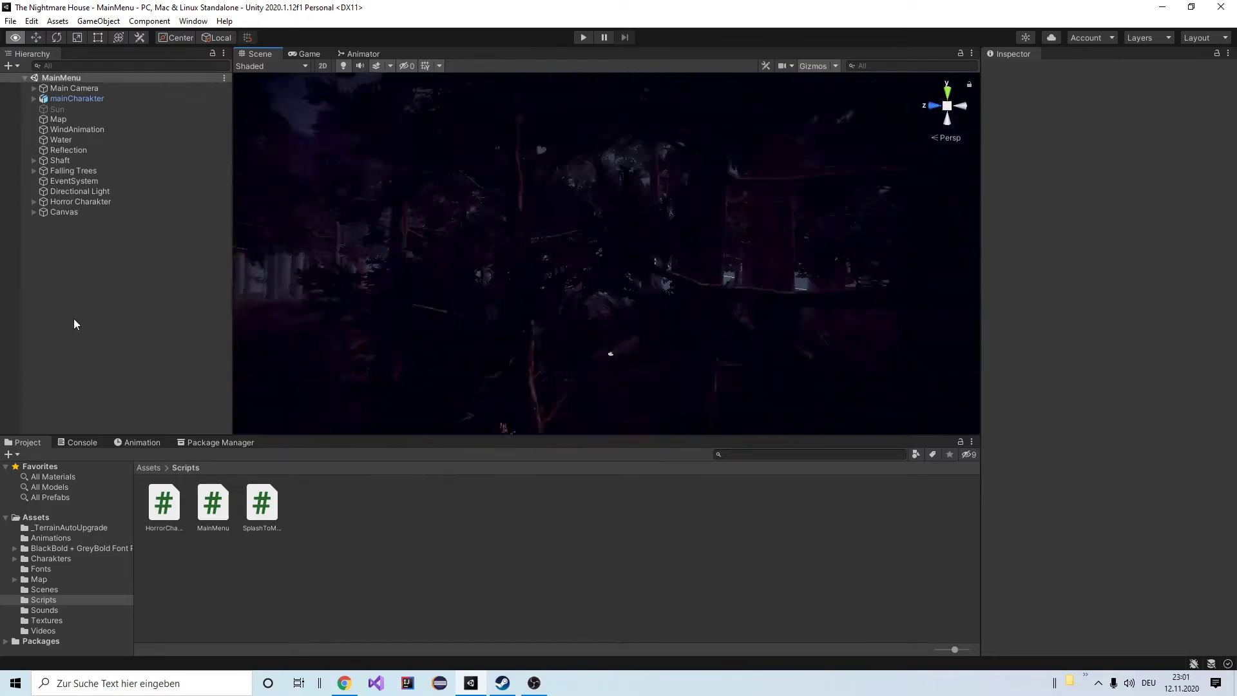
{"action": "mouse_move", "coordinate": [157, 318]}
{"action": "right_mouse_down"}
{"action": "mouse_move", "coordinate": [555, 273]}
{"action": "mouse_move", "coordinate": [370, 262]}
{"action": "mouse_move", "coordinate": [370, 252]}
{"action": "mouse_move", "coordinate": [833, 281]}
{"action": "mouse_move", "coordinate": [194, 284]}
{"action": "mouse_move", "coordinate": [423, 290]}
{"action": "mouse_move", "coordinate": [188, 273]}
{"action": "mouse_move", "coordinate": [430, 292]}
{"action": "mouse_move", "coordinate": [450, 335]}
{"action": "mouse_move", "coordinate": [558, 257]}
{"action": "right_mouse_up"}
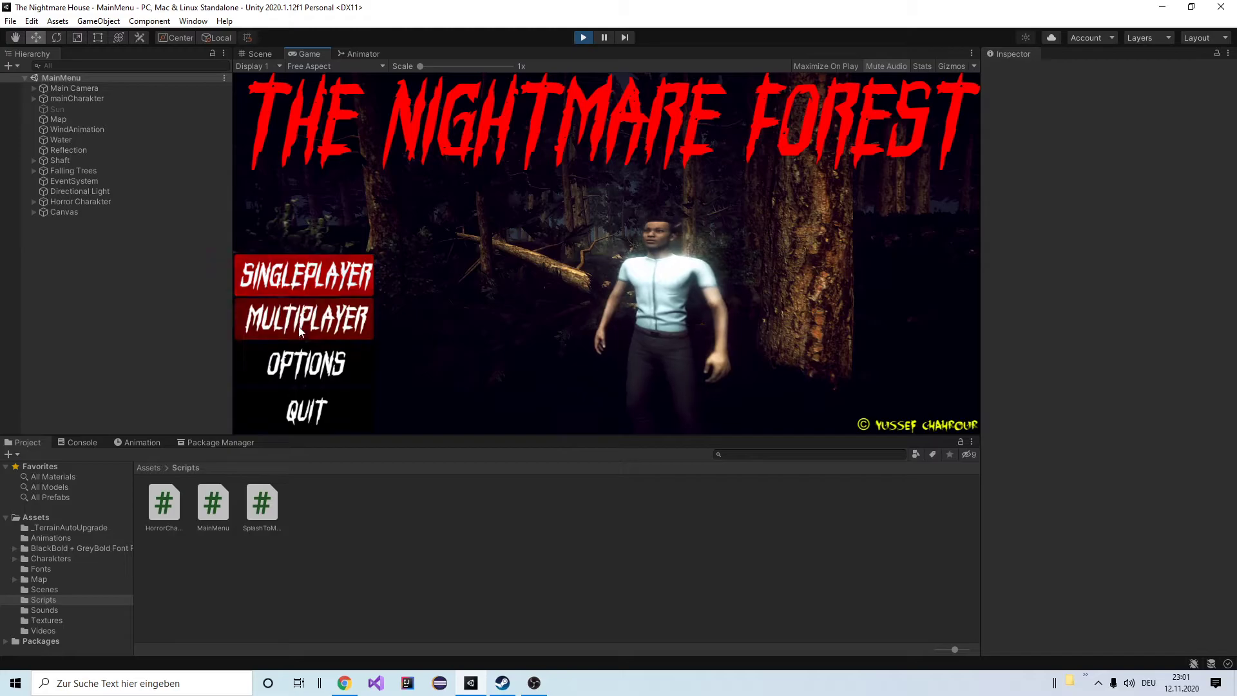
- Open the game's Options panel, go back to the main menu, and exit Play mode
{"action": "left_click", "coordinate": [304, 380]}
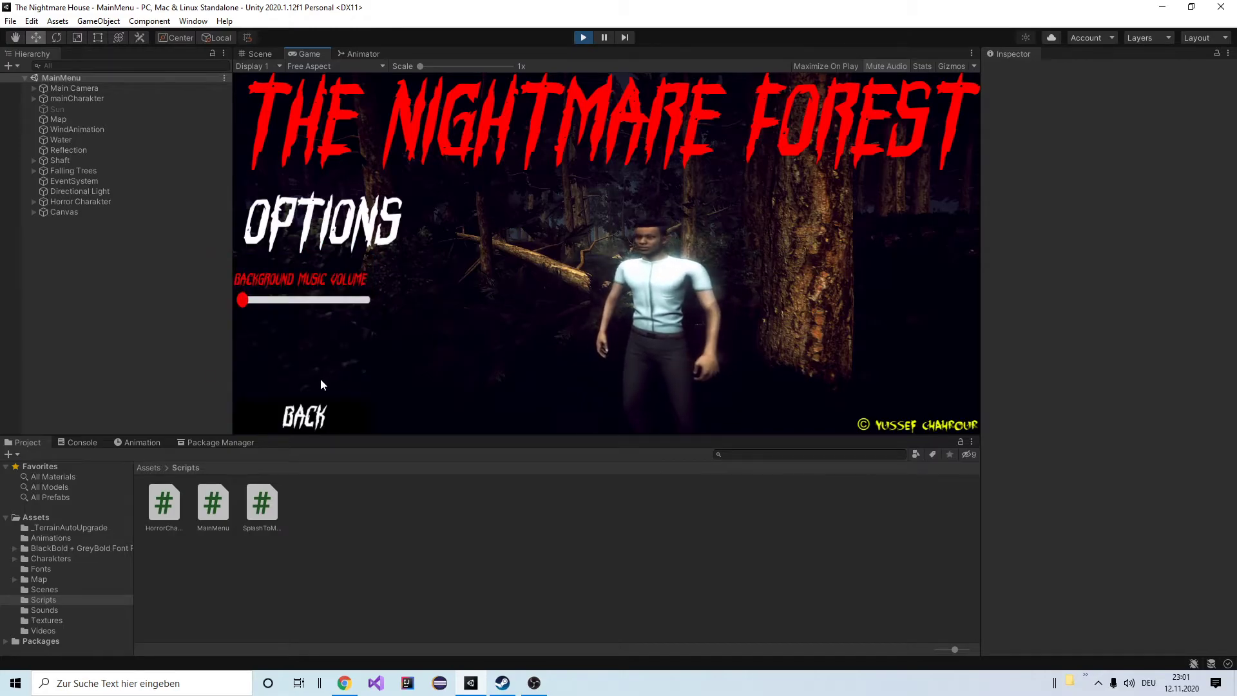
{"action": "left_click", "coordinate": [303, 424]}
{"action": "left_click", "coordinate": [582, 39]}
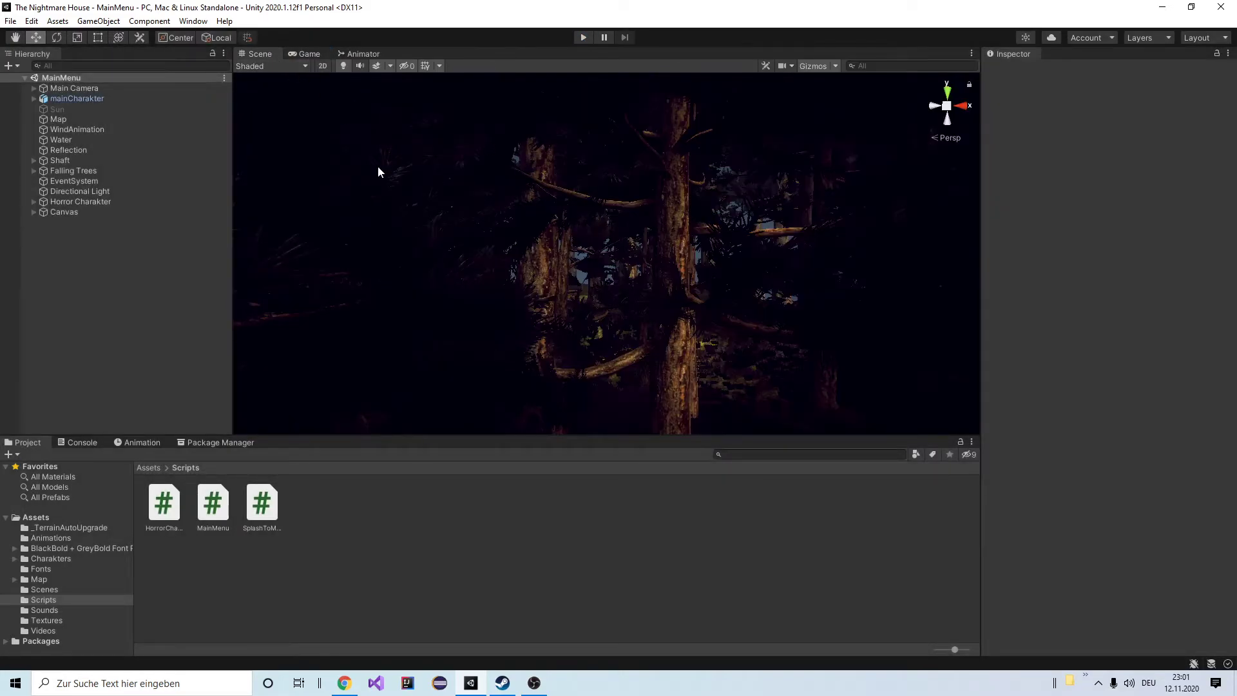
{"action": "mouse_move", "coordinate": [379, 172]}
{"action": "right_mouse_down"}
{"action": "mouse_move", "coordinate": [781, 172]}
{"action": "mouse_move", "coordinate": [526, 203]}
{"action": "mouse_move", "coordinate": [563, 232]}
{"action": "mouse_move", "coordinate": [806, 267]}
{"action": "right_mouse_up"}
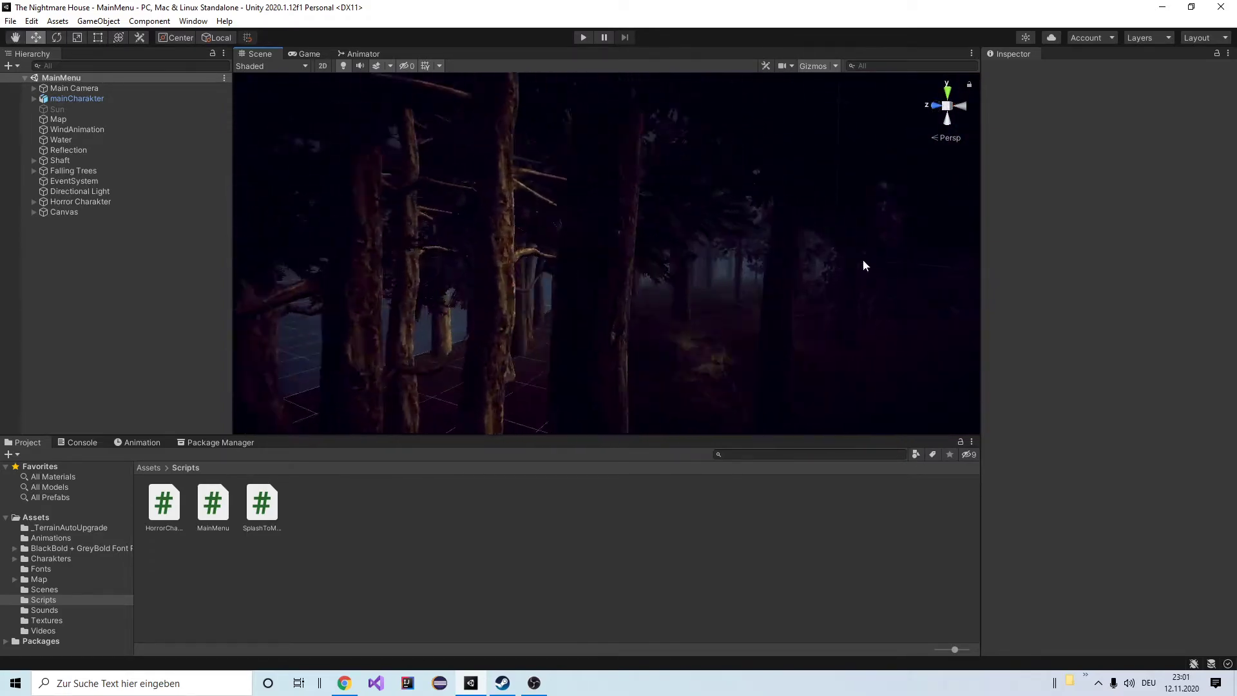
{"action": "right_click_drag", "start_coordinate": [704, 254], "coordinate": [691, 271]}
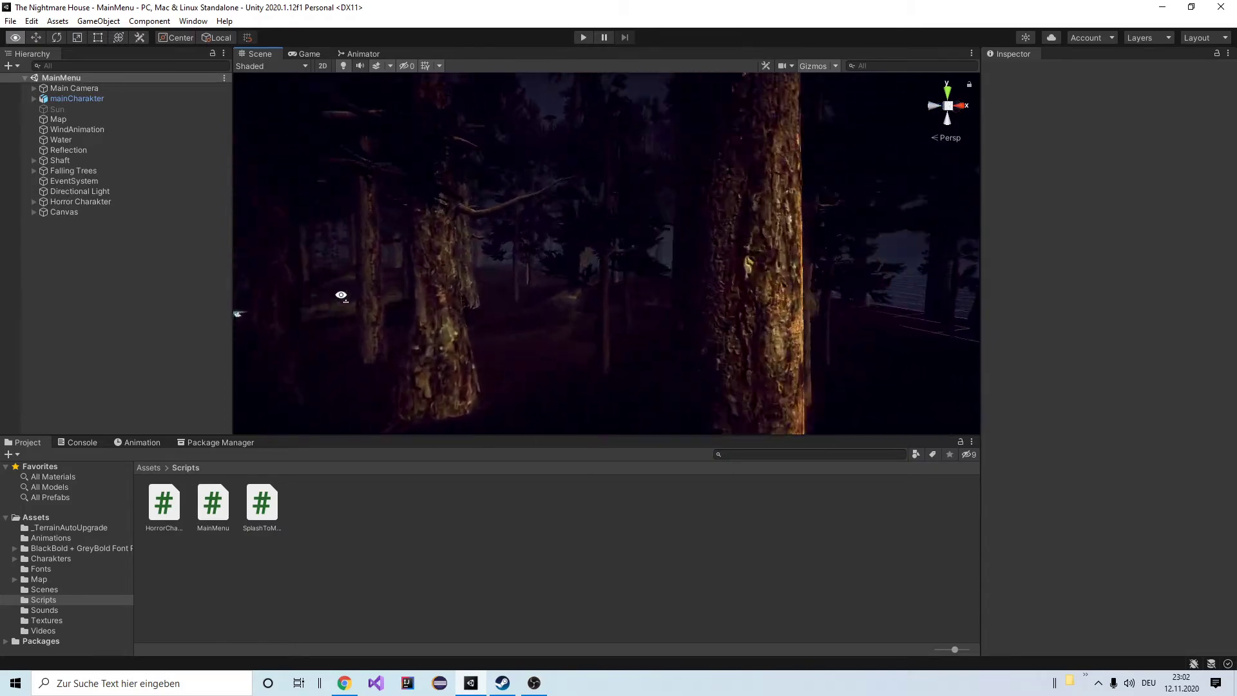
{"action": "mouse_move", "coordinate": [341, 295]}
{"action": "right_mouse_down"}
{"action": "mouse_move", "coordinate": [31, 289]}
{"action": "mouse_move", "coordinate": [603, 281]}
{"action": "right_mouse_up"}
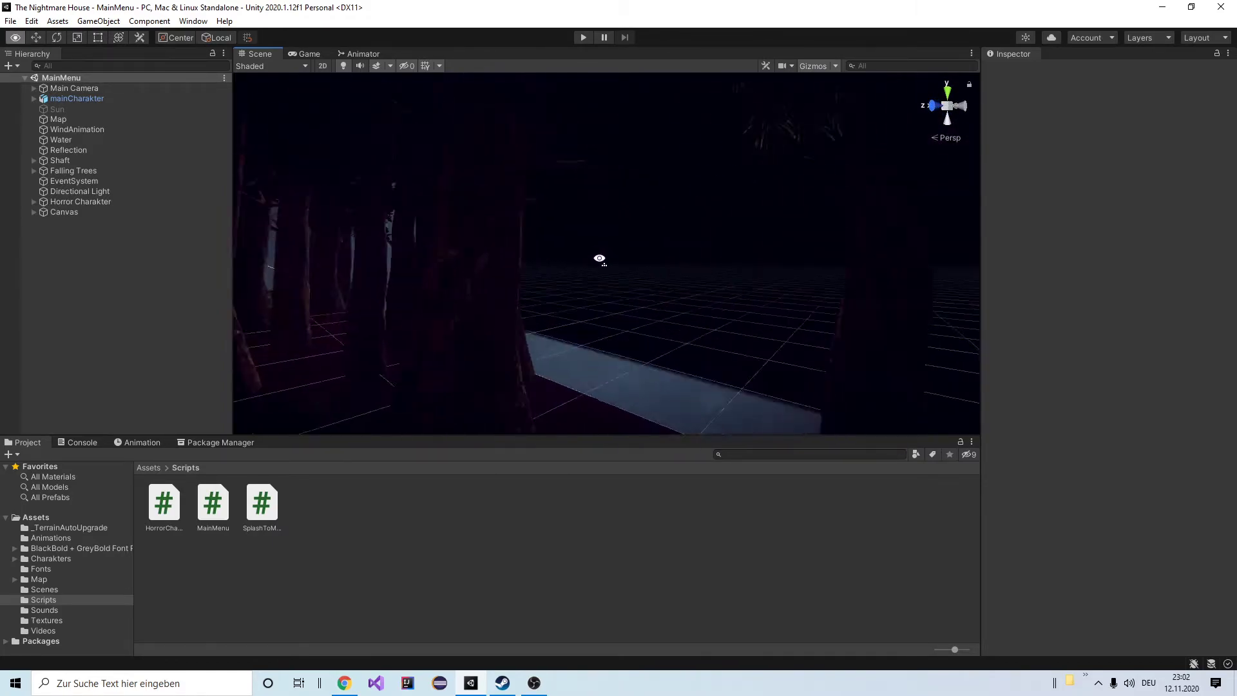
{"action": "mouse_move", "coordinate": [599, 258]}
{"action": "right_mouse_down"}
{"action": "mouse_move", "coordinate": [1224, 261]}
{"action": "mouse_move", "coordinate": [662, 259]}
{"action": "mouse_move", "coordinate": [665, 275]}
{"action": "mouse_move", "coordinate": [854, 265]}
{"action": "right_mouse_up"}
{"action": "right_click_drag", "start_coordinate": [640, 296], "coordinate": [839, 292]}
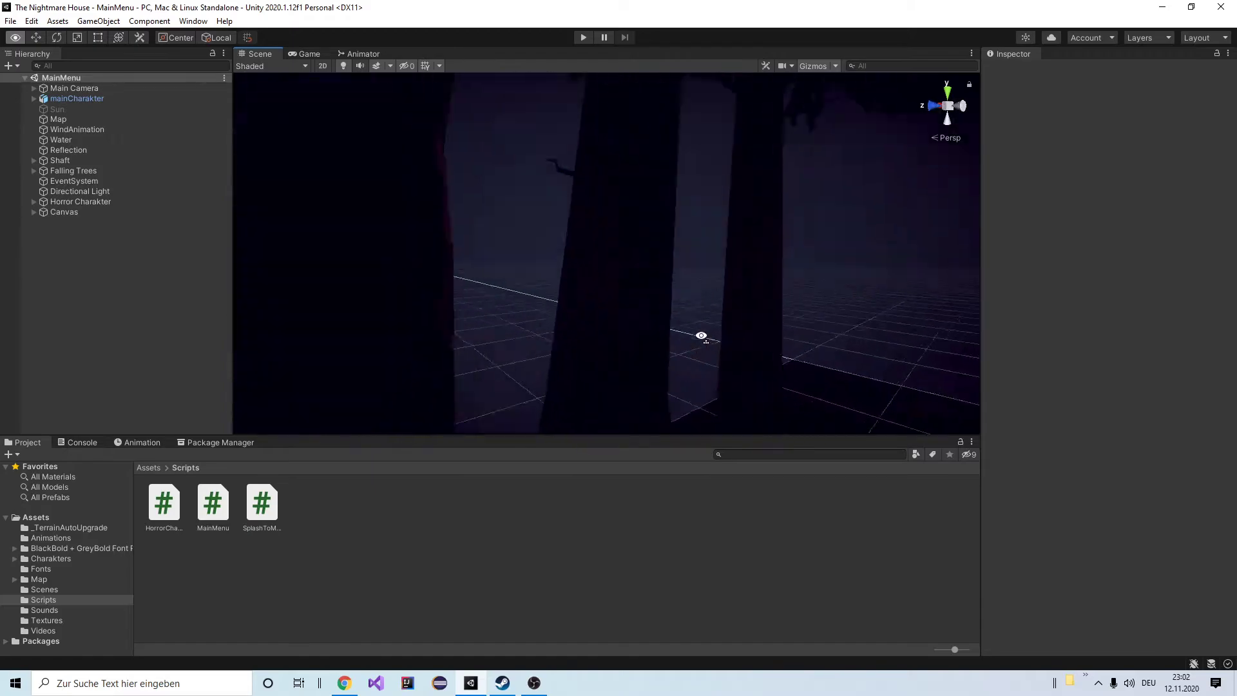
{"action": "right_click_drag", "start_coordinate": [685, 337], "coordinate": [288, 336]}
{"action": "right_click_drag", "start_coordinate": [585, 325], "coordinate": [456, 311]}
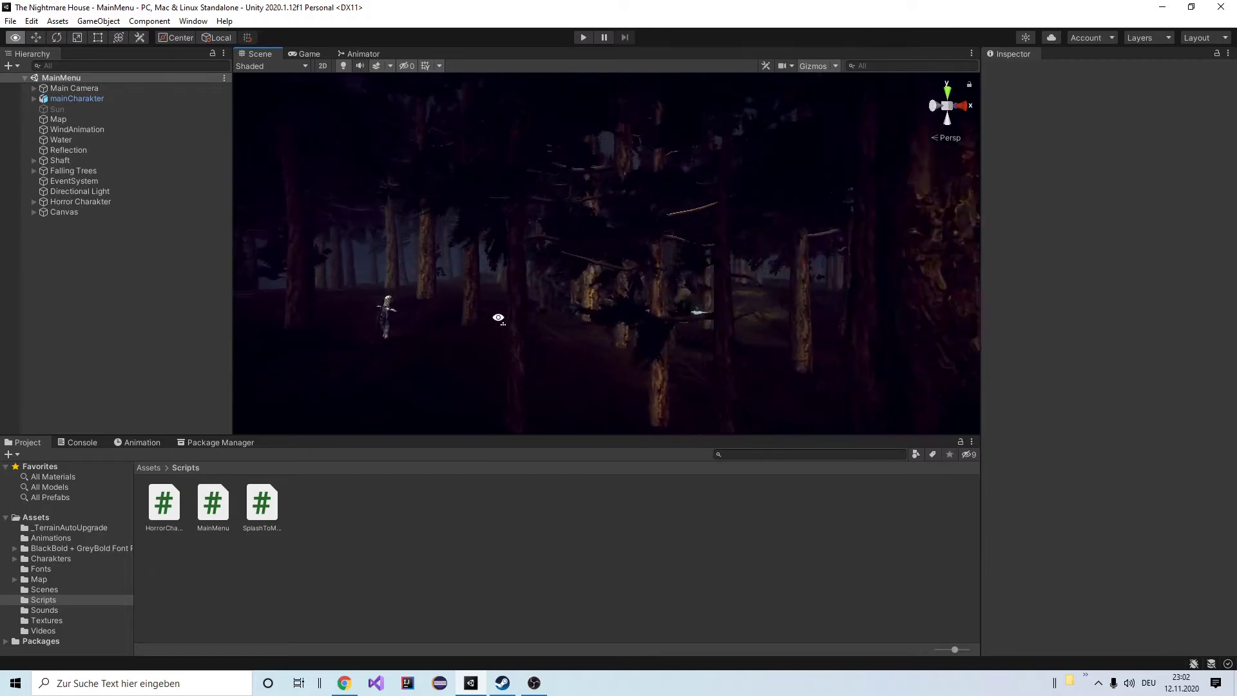
{"action": "right_click_drag", "start_coordinate": [456, 311], "coordinate": [612, 303]}
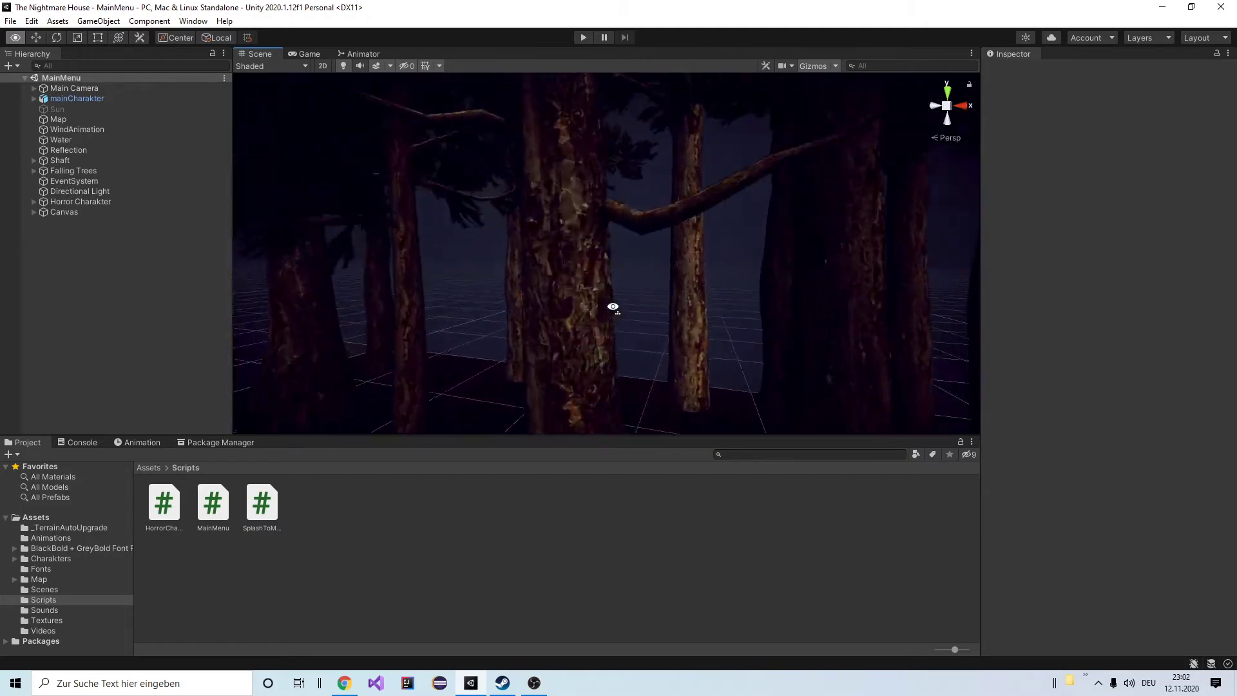
- Fly across the forest and tree line, then run the MainMenu scene in Play mode
{"action": "right_click_drag", "start_coordinate": [612, 304], "coordinate": [898, 303]}
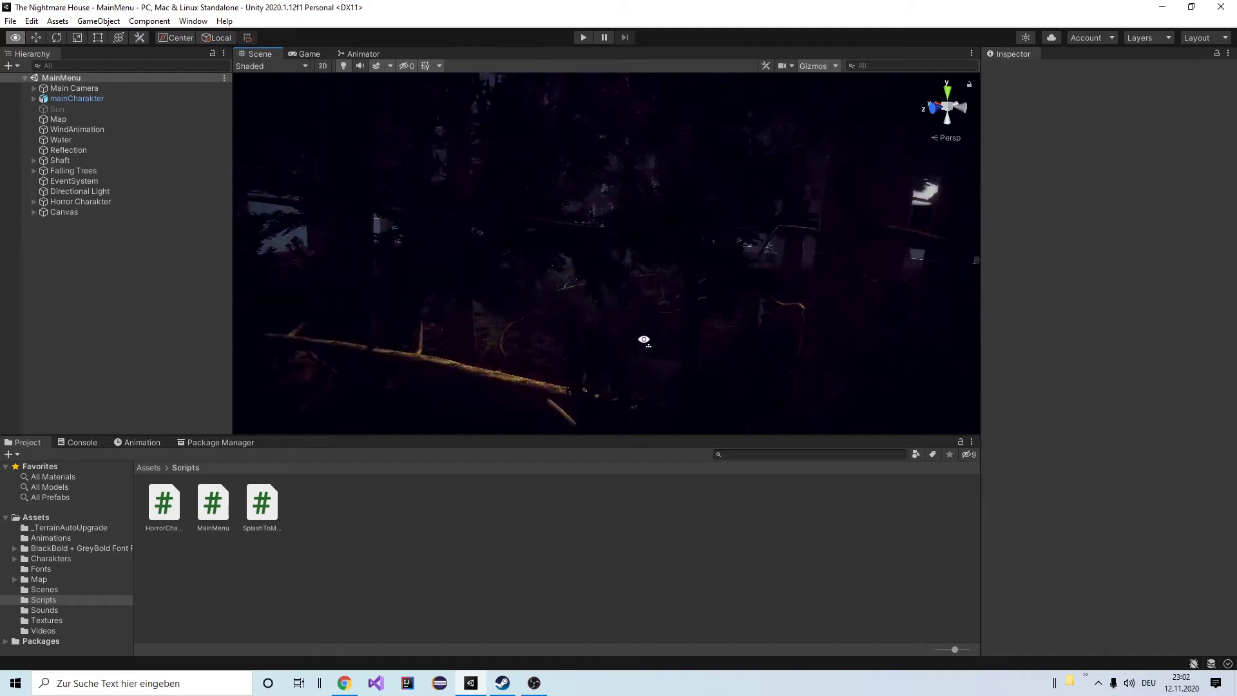
{"action": "mouse_move", "coordinate": [644, 339]}
{"action": "right_mouse_down"}
{"action": "mouse_move", "coordinate": [543, 336]}
{"action": "mouse_move", "coordinate": [419, 309]}
{"action": "mouse_move", "coordinate": [635, 276]}
{"action": "mouse_move", "coordinate": [635, 296]}
{"action": "mouse_move", "coordinate": [435, 298]}
{"action": "mouse_move", "coordinate": [715, 320]}
{"action": "mouse_move", "coordinate": [604, 279]}
{"action": "mouse_move", "coordinate": [439, 316]}
{"action": "right_mouse_up"}
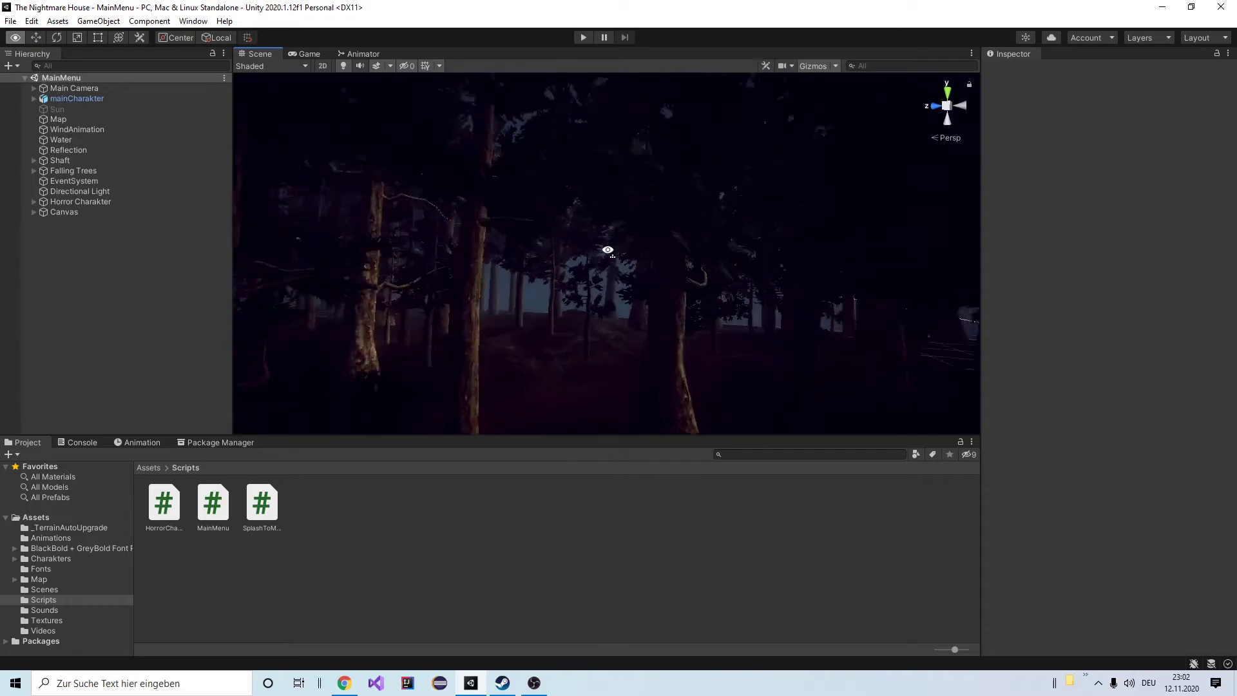
{"action": "right_click_drag", "start_coordinate": [647, 279], "coordinate": [758, 253]}
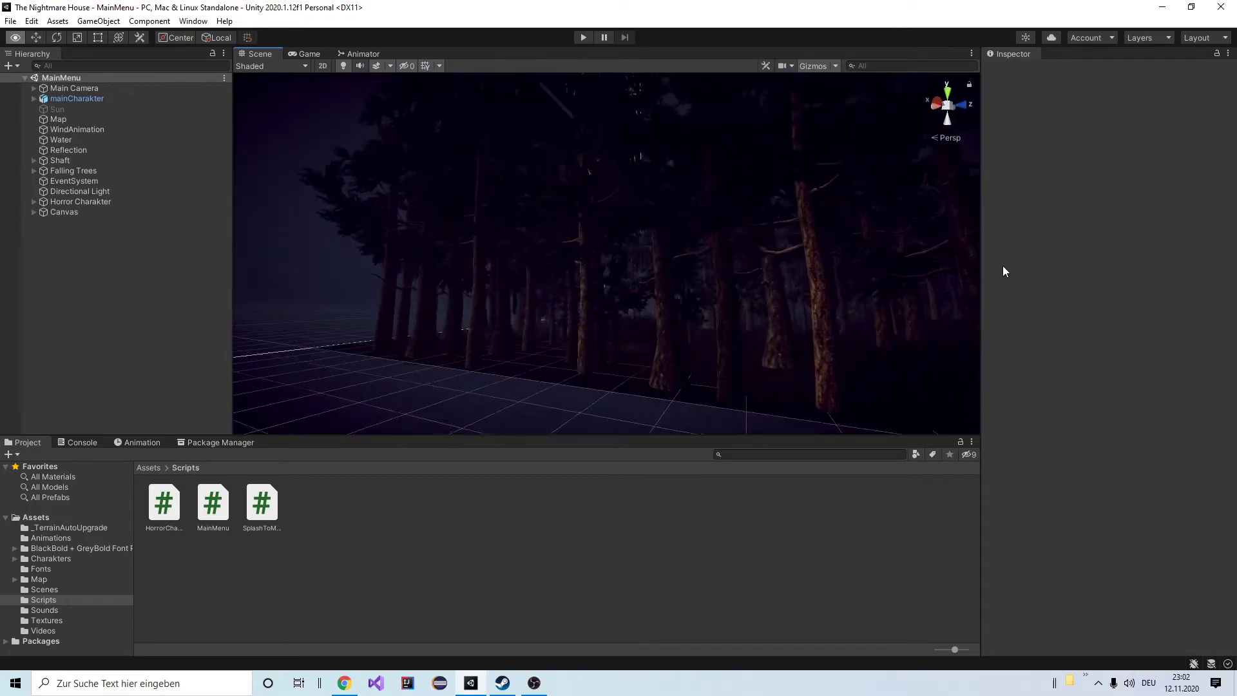
{"action": "mouse_move", "coordinate": [1004, 271]}
{"action": "right_mouse_down"}
{"action": "mouse_move", "coordinate": [856, 277]}
{"action": "mouse_move", "coordinate": [734, 315]}
{"action": "mouse_move", "coordinate": [549, 328]}
{"action": "mouse_move", "coordinate": [546, 317]}
{"action": "mouse_move", "coordinate": [910, 303]}
{"action": "mouse_move", "coordinate": [666, 304]}
{"action": "mouse_move", "coordinate": [566, 287]}
{"action": "mouse_move", "coordinate": [533, 310]}
{"action": "mouse_move", "coordinate": [548, 280]}
{"action": "mouse_move", "coordinate": [455, 315]}
{"action": "mouse_move", "coordinate": [262, 326]}
{"action": "mouse_move", "coordinate": [417, 295]}
{"action": "mouse_move", "coordinate": [367, 310]}
{"action": "mouse_move", "coordinate": [803, 309]}
{"action": "mouse_move", "coordinate": [555, 284]}
{"action": "mouse_move", "coordinate": [587, 274]}
{"action": "mouse_move", "coordinate": [524, 298]}
{"action": "mouse_move", "coordinate": [583, 277]}
{"action": "mouse_move", "coordinate": [573, 257]}
{"action": "right_mouse_up"}
{"action": "left_click", "coordinate": [583, 37]}
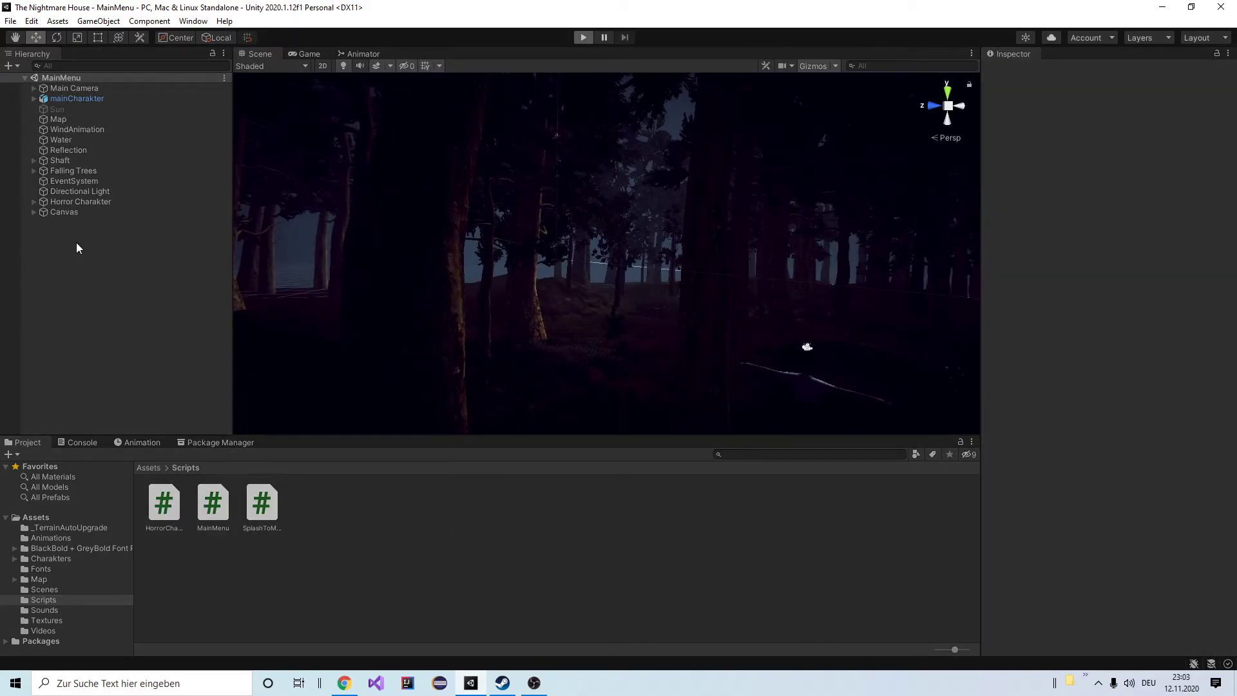